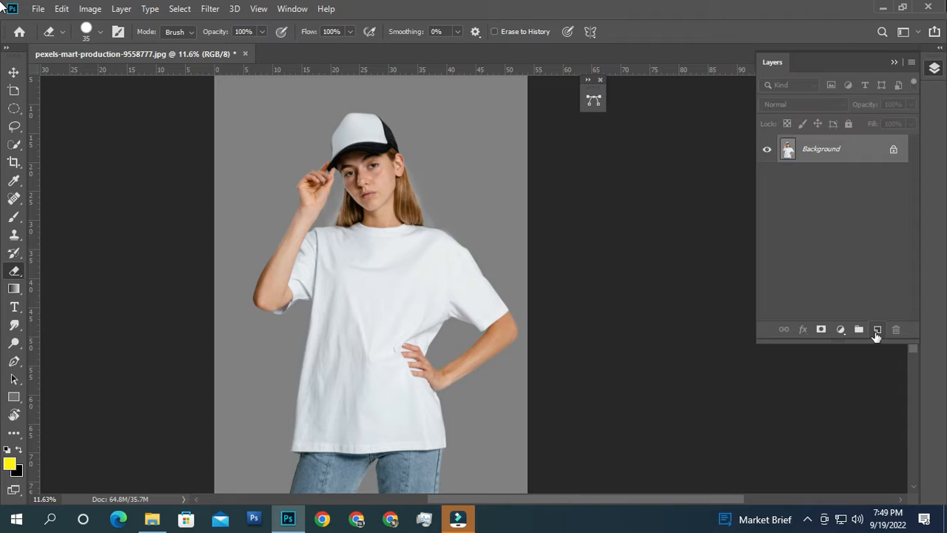
On a new layer, start a Pen path where the hair meets the shirt and trace along the image-right shoulder.
left_click(14, 361)
mouse_move(426, 230)
left_mouse_down()
mouse_move(501, 267)
mouse_move(526, 312)
left_mouse_up()
left_click(502, 260)
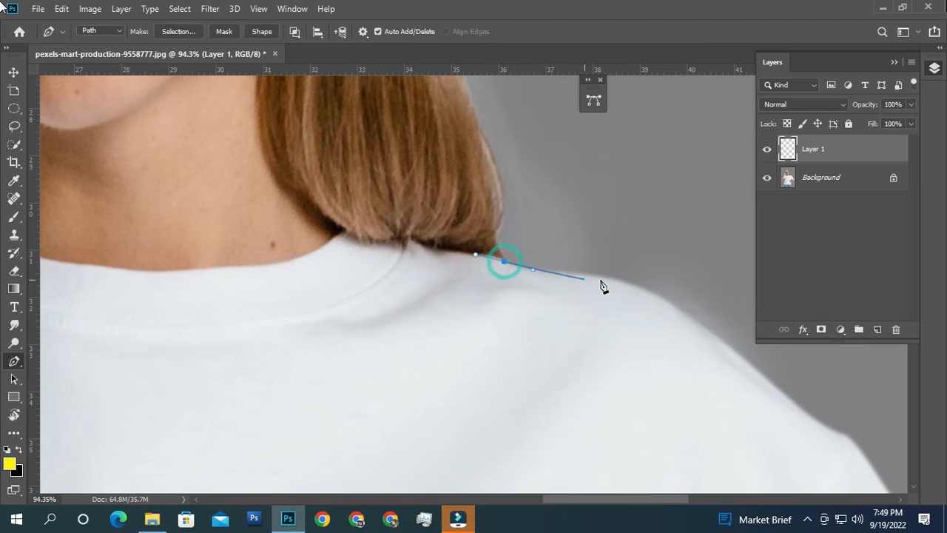
left_click_drag(576, 273, 604, 273)
mouse_move(663, 300)
left_mouse_down()
mouse_move(566, 237)
mouse_move(606, 261)
mouse_move(520, 181)
left_mouse_up()
left_click_drag(579, 213, 587, 213)
left_click_drag(611, 244, 621, 256)
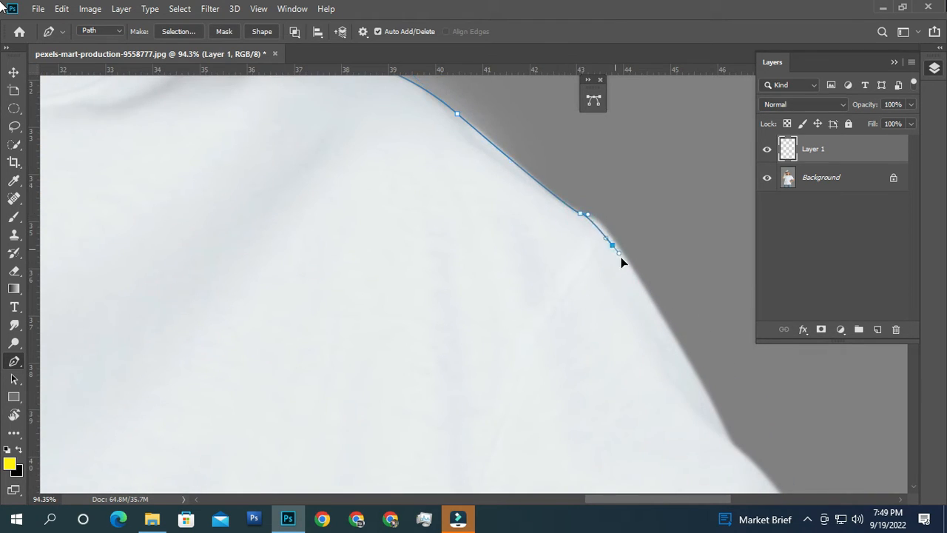
Continue the Pen path down the outer edge of the image-right sleeve to its cuff.
left_click_drag(745, 482, 659, 306)
left_click_drag(614, 198, 630, 233)
left_click_drag(649, 270, 657, 279)
left_click_drag(786, 427, 674, 298)
left_click_drag(608, 226, 653, 292)
left_click_drag(661, 304, 544, 182)
mouse_move(625, 273)
left_mouse_down()
mouse_move(627, 296)
mouse_move(631, 286)
left_mouse_up()
Trace the image-right sleeve hem and underarm, continuing down the shirt side to the hand on the hip.
left_click_drag(493, 406, 466, 311)
left_click_drag(430, 281, 414, 274)
mouse_move(415, 274)
left_mouse_down()
mouse_move(500, 310)
mouse_move(396, 274)
left_mouse_up()
left_click_drag(378, 277, 400, 203)
left_click_drag(341, 295, 309, 341)
left_click_drag(279, 417, 348, 251)
Trace the shirt's side from below the hand on the hip around the lower image-right corner.
left_click_drag(391, 285, 398, 259)
left_click_drag(395, 250, 404, 263)
left_click_drag(411, 301, 417, 332)
mouse_move(431, 419)
left_mouse_down()
mouse_move(417, 283)
mouse_move(434, 403)
left_mouse_up()
left_click_drag(430, 426, 384, 336)
left_click_drag(330, 323, 461, 374)
left_click_drag(482, 323, 590, 265)
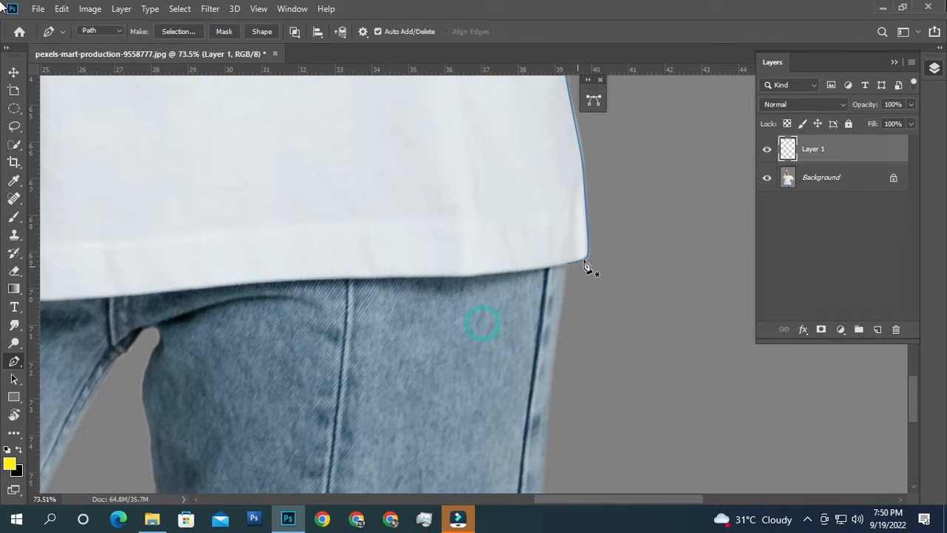
Extend the Pen path along the shirt's bottom hem and around its image-left corner.
left_click_drag(442, 270, 462, 274)
left_click_drag(468, 281, 537, 288)
left_click_drag(389, 300, 323, 306)
left_click_drag(311, 306, 534, 293)
left_click_drag(390, 302, 330, 298)
left_click_drag(318, 298, 619, 310)
left_click_drag(506, 305, 444, 305)
left_click(353, 304)
left_click(346, 319)
Trace the image-left side of the shirt from the bottom hem up towards the sleeve.
left_click_drag(287, 303, 291, 248)
left_click_drag(295, 180, 283, 319)
left_click_drag(296, 219, 270, 307)
left_click_drag(292, 194, 298, 158)
left_click_drag(303, 140, 247, 431)
left_click_drag(285, 288, 295, 230)
left_click_drag(299, 156, 272, 449)
Continue the Pen path along the hem of the raised arm's sleeve to the elbow.
left_click(299, 251)
left_click_drag(257, 245, 237, 243)
left_click_drag(152, 298, 278, 270)
left_click_drag(201, 262, 155, 226)
Trace the shirt's shoulder edge between the raised forearm and the hair with the Pen tool.
left_click_drag(254, 190, 173, 489)
left_click_drag(281, 260, 193, 422)
left_click_drag(279, 254, 179, 389)
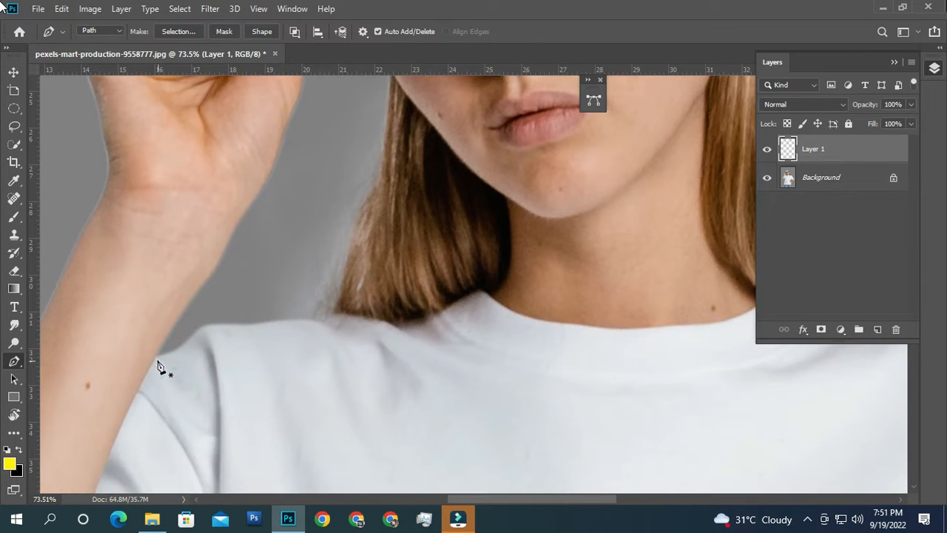
left_click(346, 312)
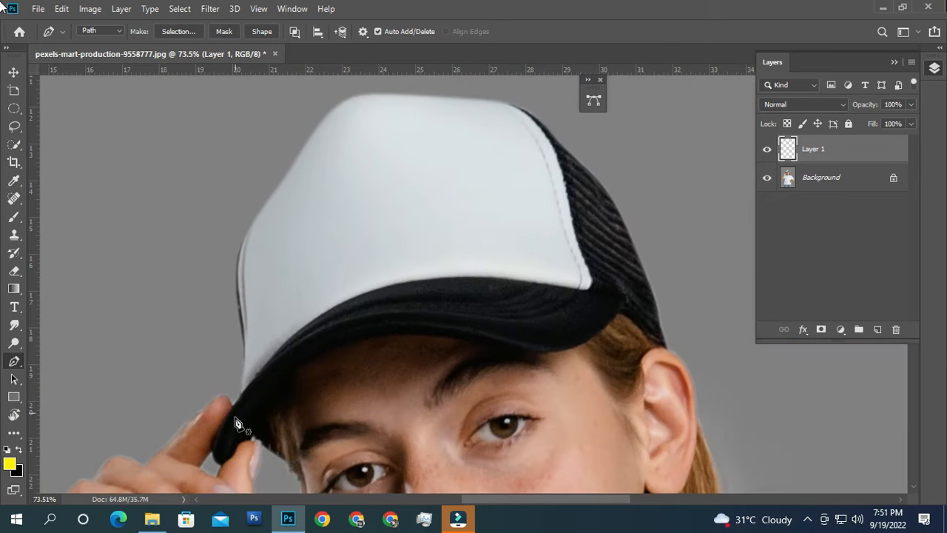
Start a separate Pen path at the cap's brim and trace its front edge and over the crown.
left_click(239, 402)
left_click_drag(239, 315, 241, 387)
left_click(238, 356)
left_click(268, 294)
left_click(317, 219)
left_click(333, 197)
left_click_drag(381, 182, 416, 188)
left_click(500, 191)
left_click(520, 194)
Trace the cap's mesh back down to the ear and end the path there.
left_click_drag(553, 222, 566, 241)
left_click_drag(598, 274, 545, 227)
left_click_drag(555, 271, 529, 222)
left_click_drag(539, 220, 548, 245)
left_click_drag(572, 299, 531, 221)
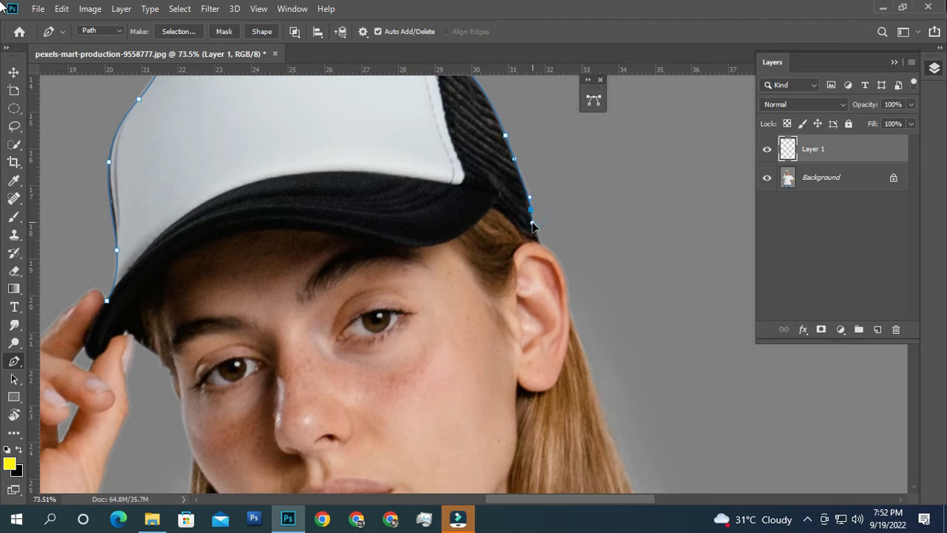
left_click(539, 245)
left_click(571, 258, "ctrl")
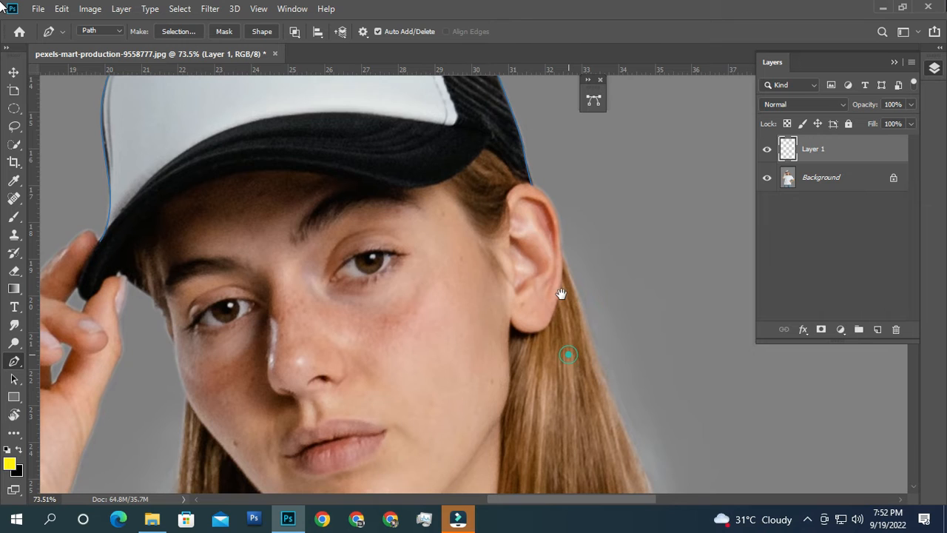
left_click_drag(568, 357, 520, 289)
key("ctrl+0")
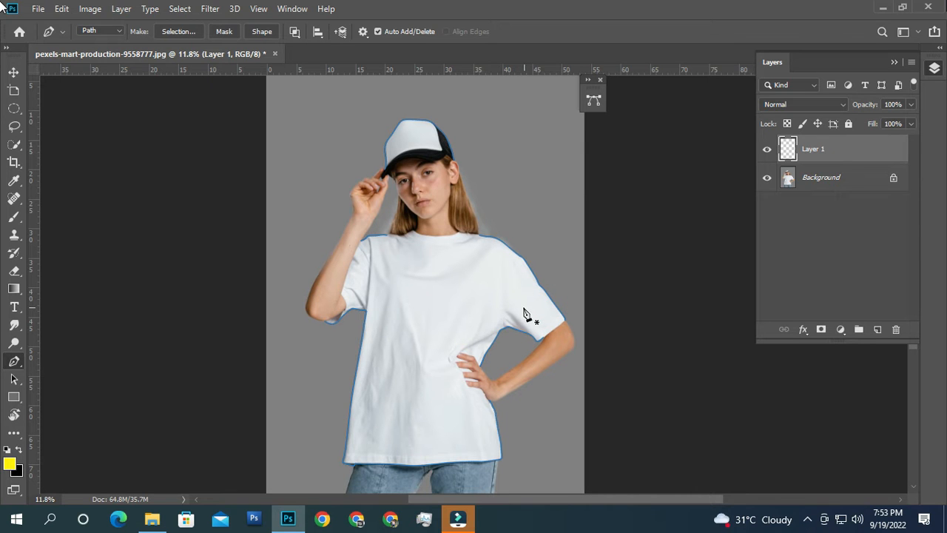
Set the foreground colour to yellow and the Brush to a hard round tip of 40 px with 94% hardness.
left_click(9, 464)
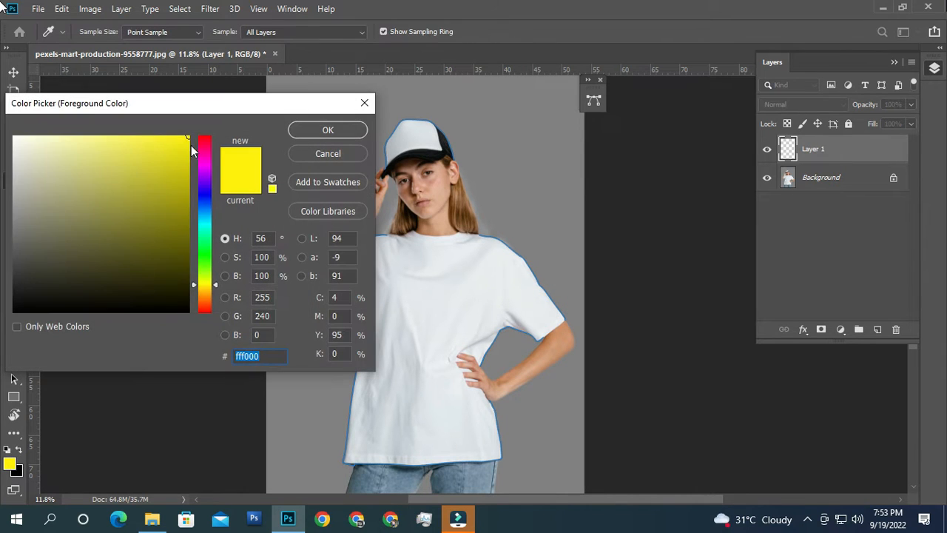
left_click(312, 130)
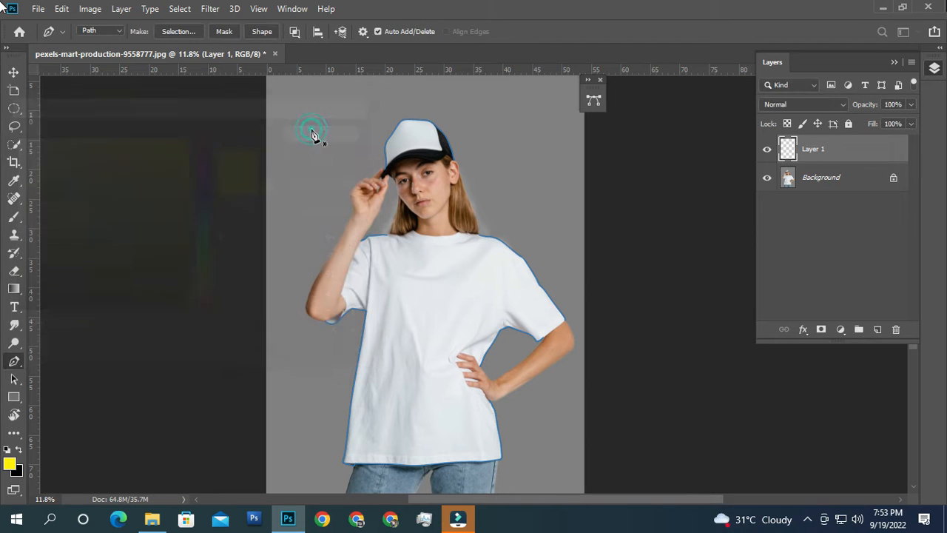
left_click(14, 217)
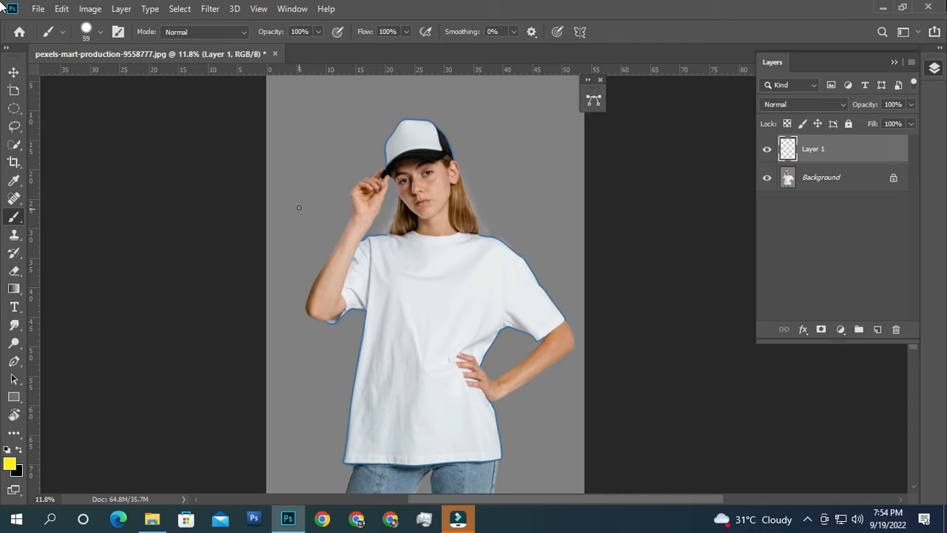
left_click(100, 32)
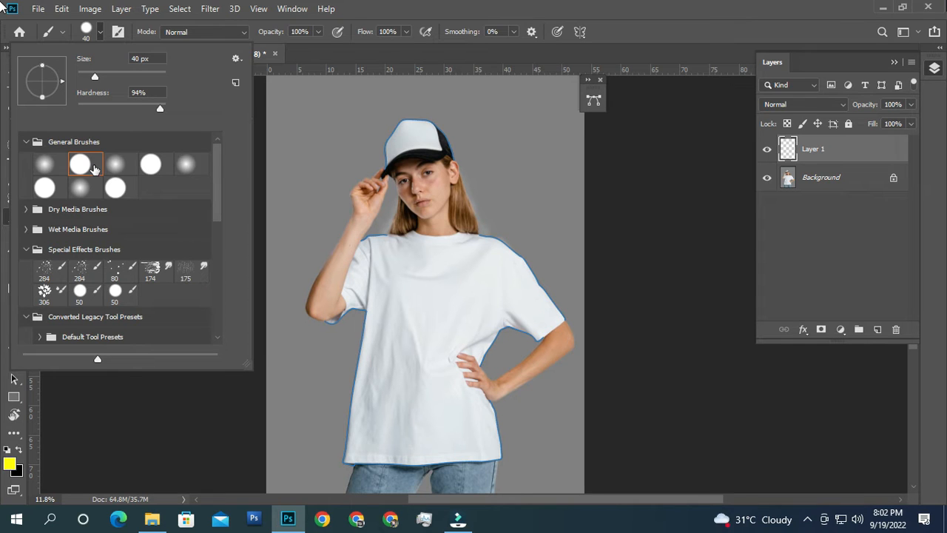
left_click(426, 6)
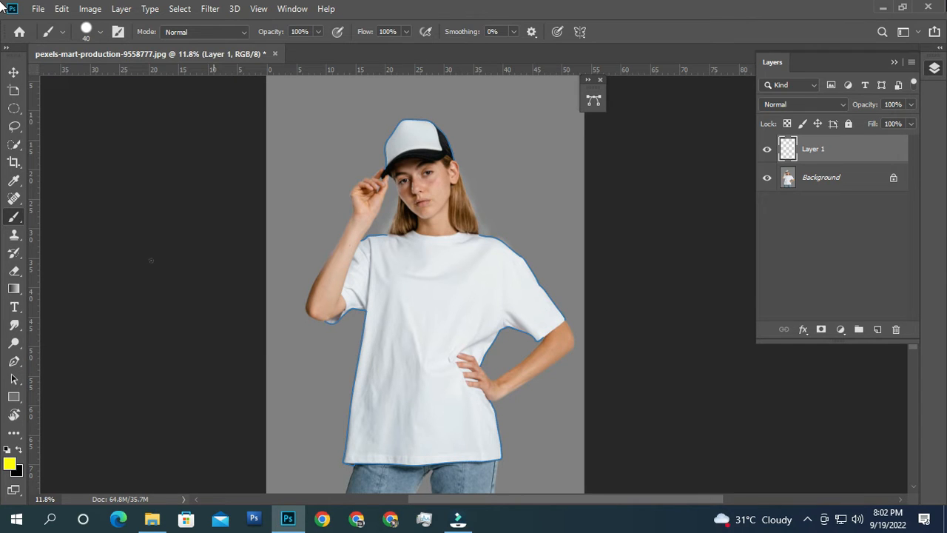
Stroke the path on Layer 1 using the Brush with Simulate Pressure enabled.
left_click(13, 361)
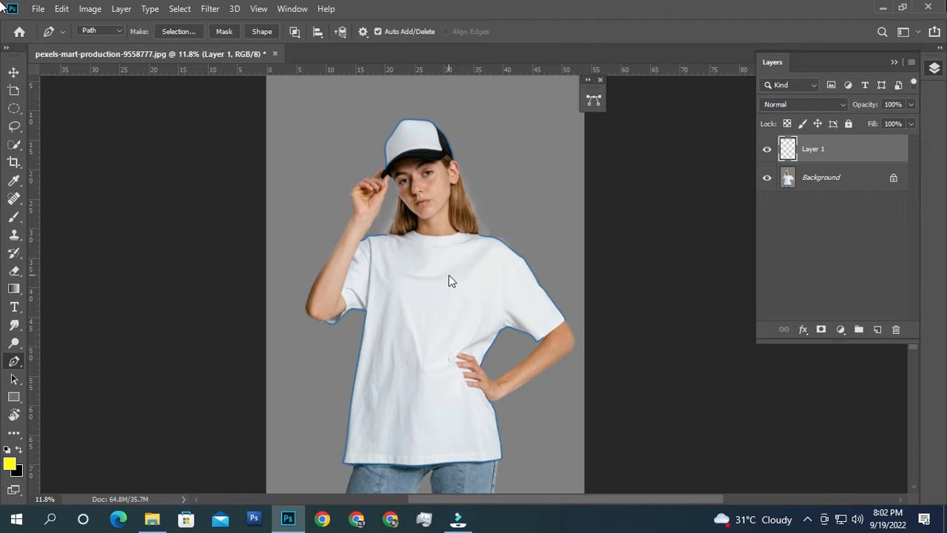
right_click(451, 282)
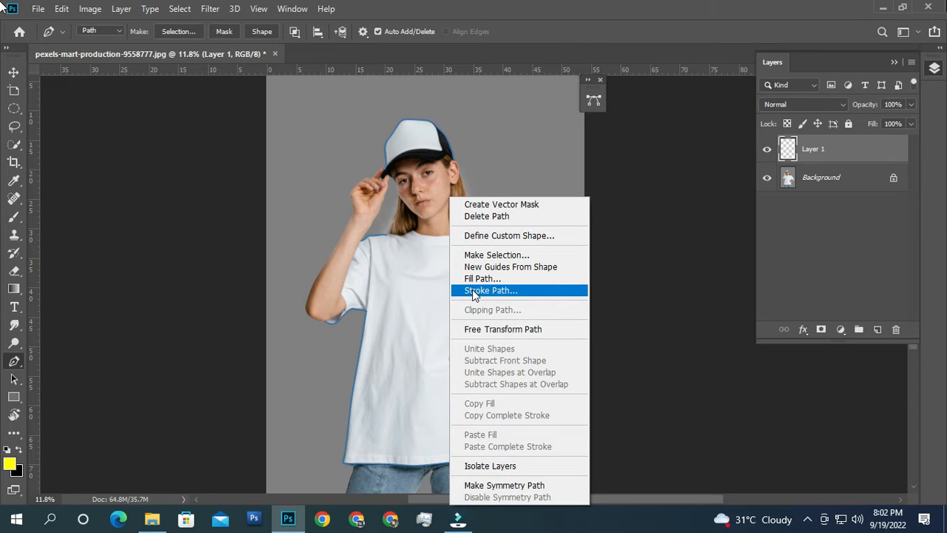
left_click(474, 292)
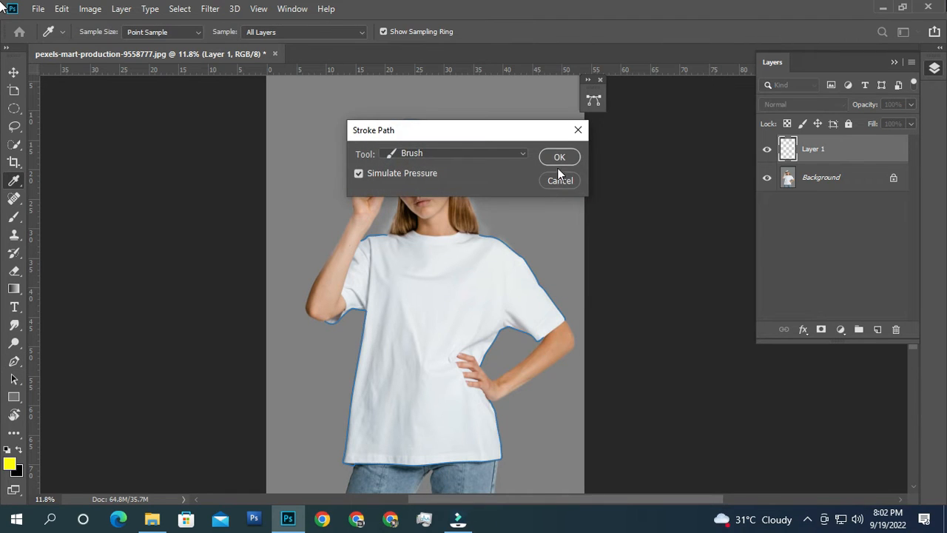
left_click(559, 157)
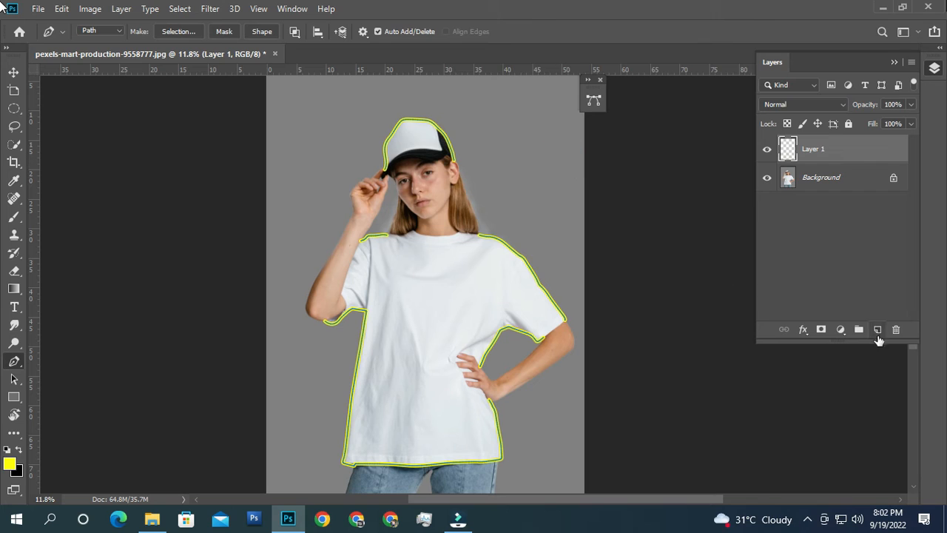
Add a new layer above Layer 1 and set its blend mode to Linear Dodge (Add).
left_click(876, 330)
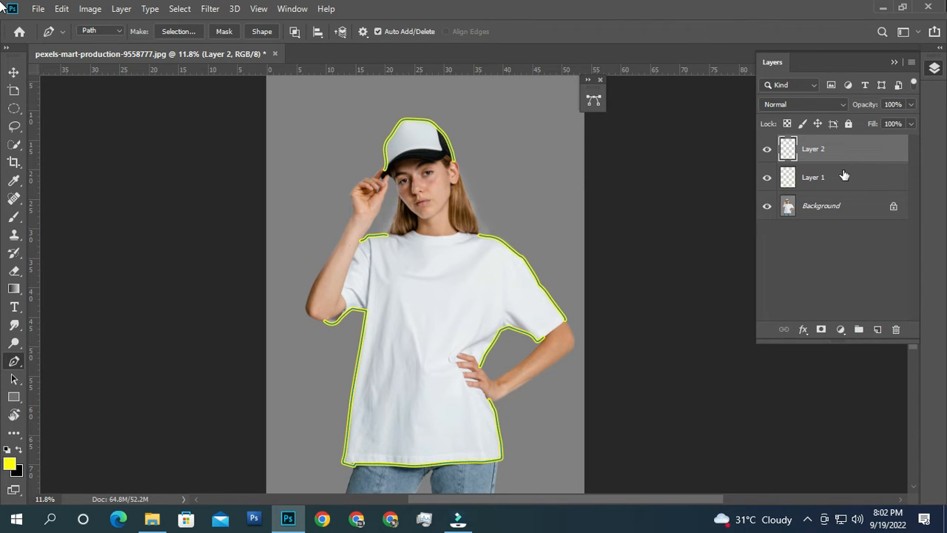
left_click(828, 104)
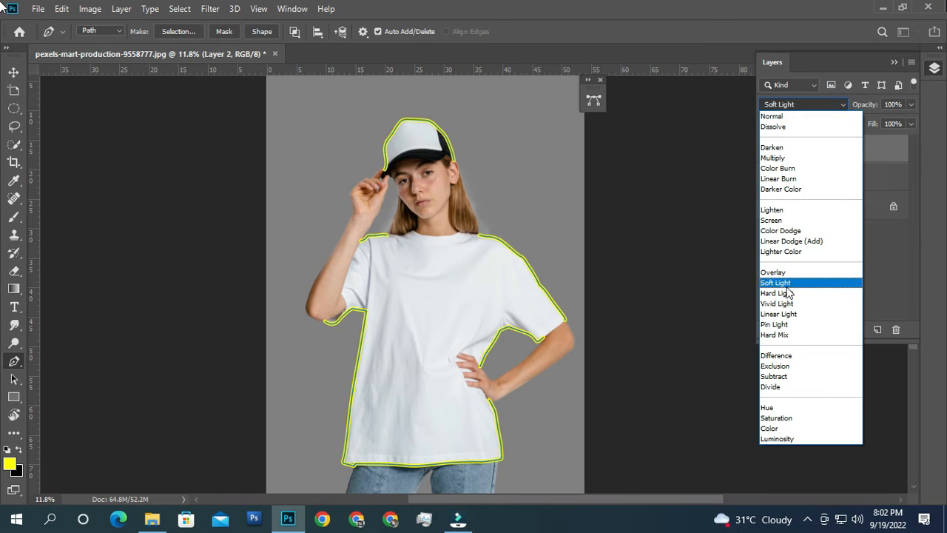
left_click(803, 242)
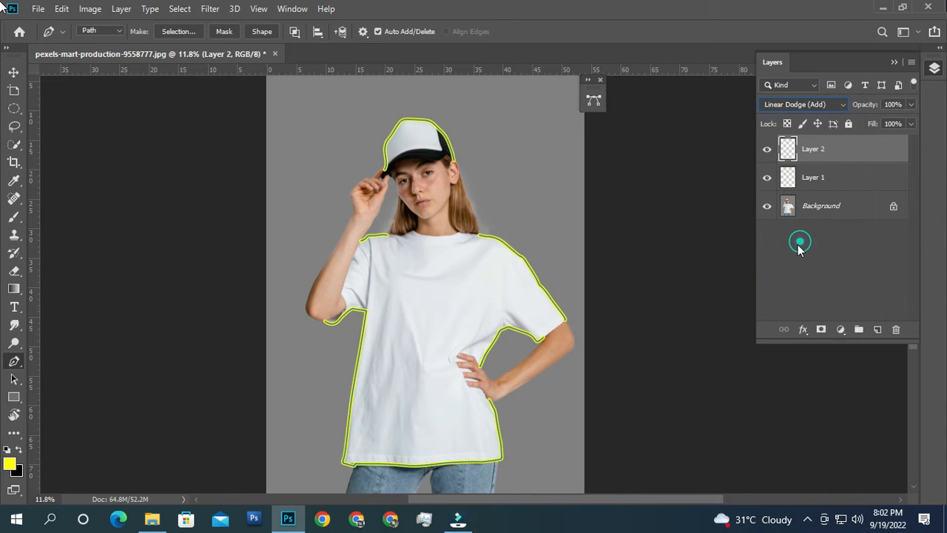
Set the foreground colour to cyan (#00fffc) and the hard round Brush size to 61 px.
left_click(9, 464)
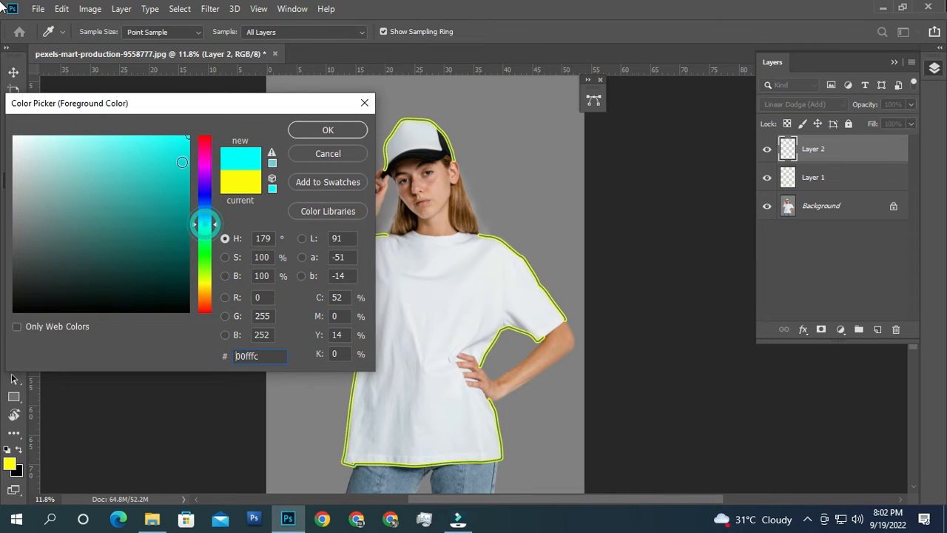
left_click(332, 130)
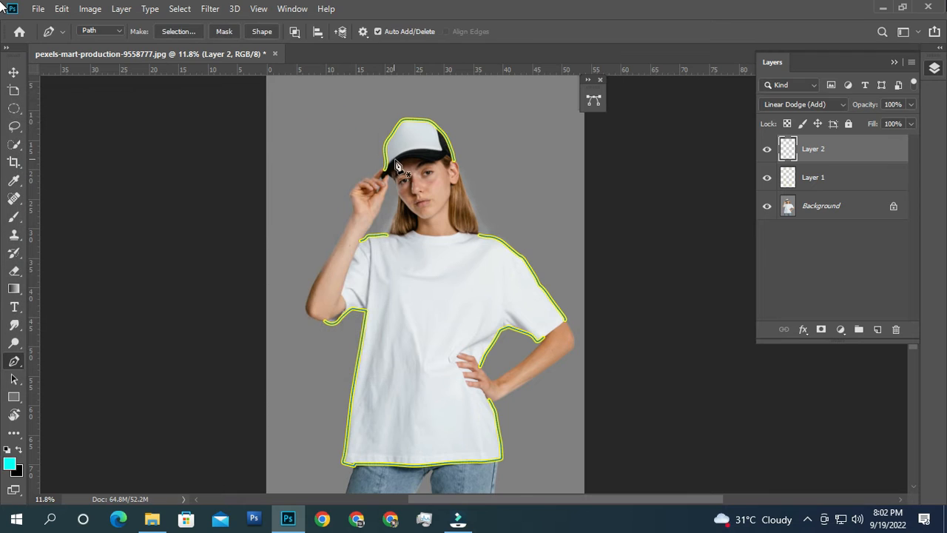
left_click(18, 218)
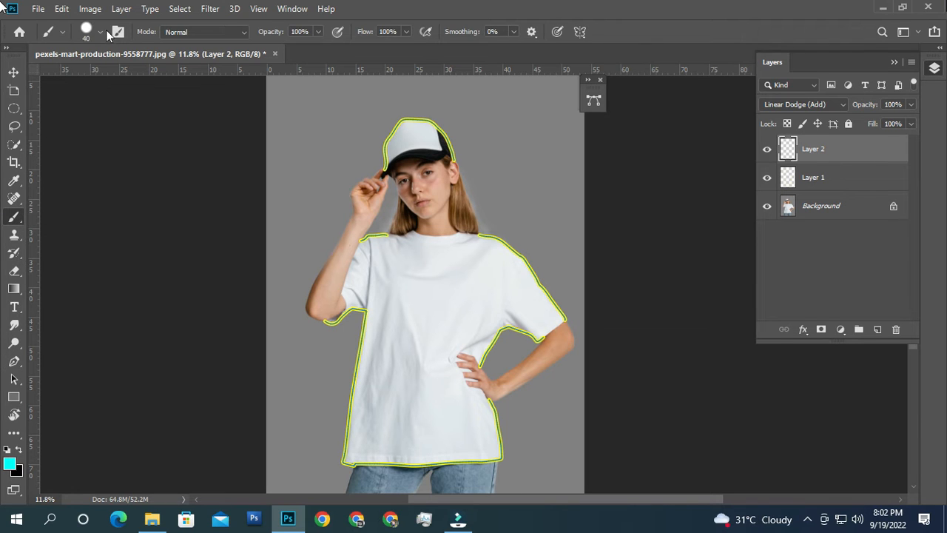
left_click(102, 33)
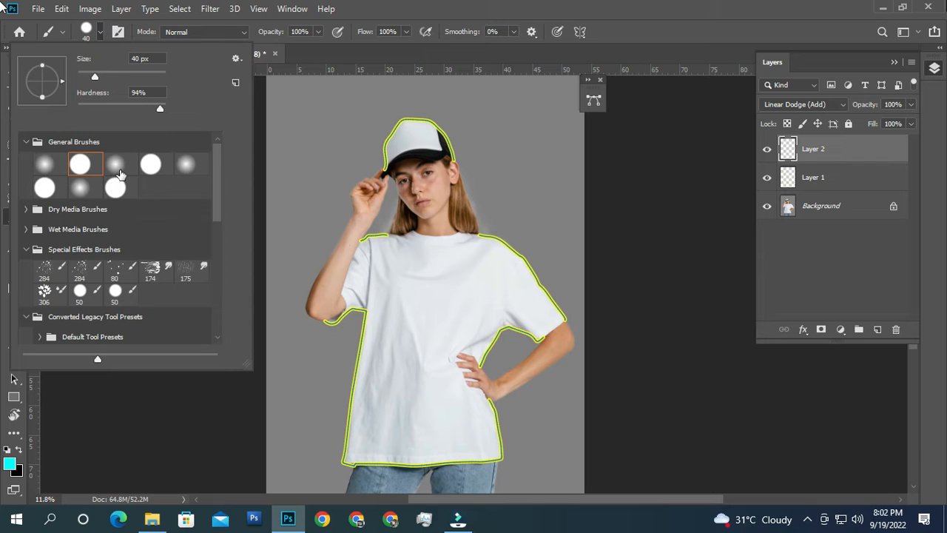
left_click_drag(99, 77, 105, 77)
left_click_drag(105, 77, 100, 77)
left_click(104, 76)
left_click(838, 153)
right_click(486, 166)
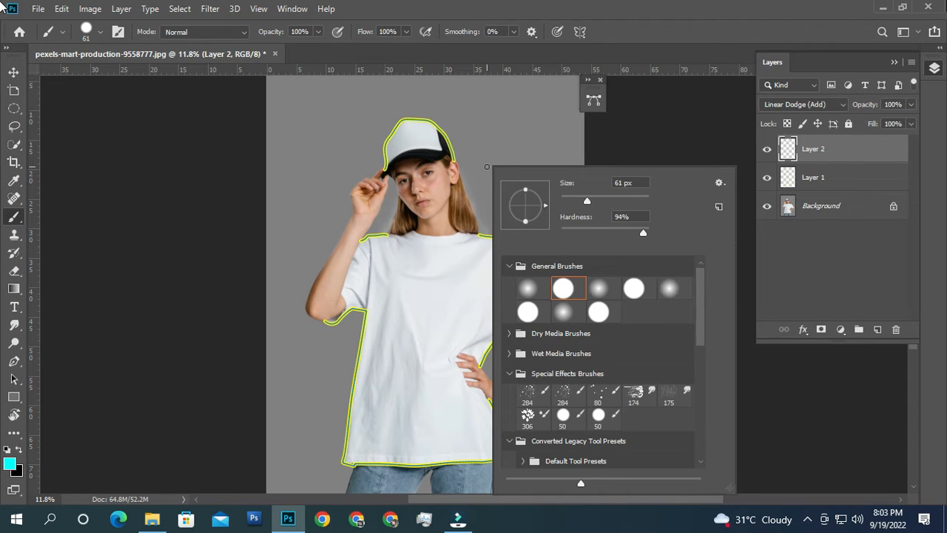
Stroke the same path in cyan on Layer 2 using the Brush with Simulate Pressure.
left_click(14, 361)
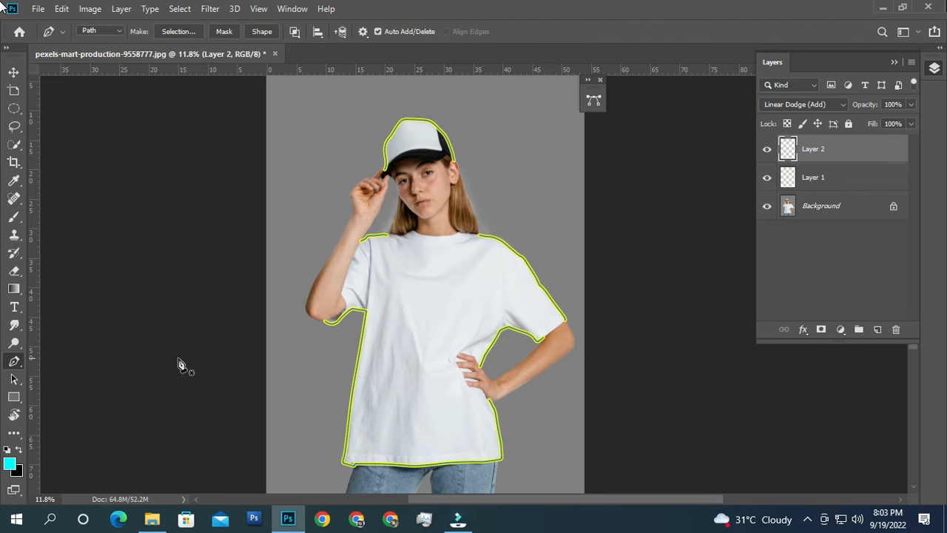
right_click(468, 203)
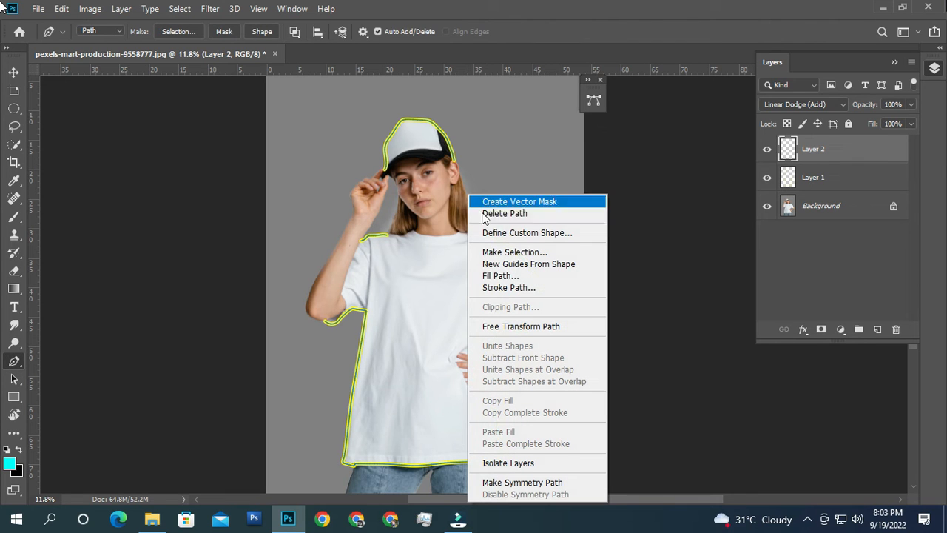
left_click(518, 288)
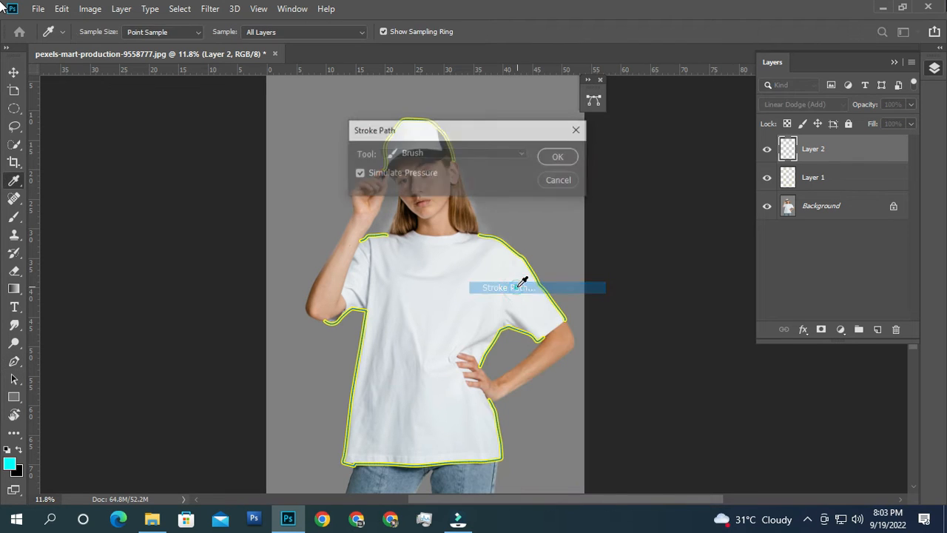
left_click(557, 159)
Deselect the Work Path to hide its outline, and toggle Layer 2 off and on to check the cyan stroke.
left_click(283, 7)
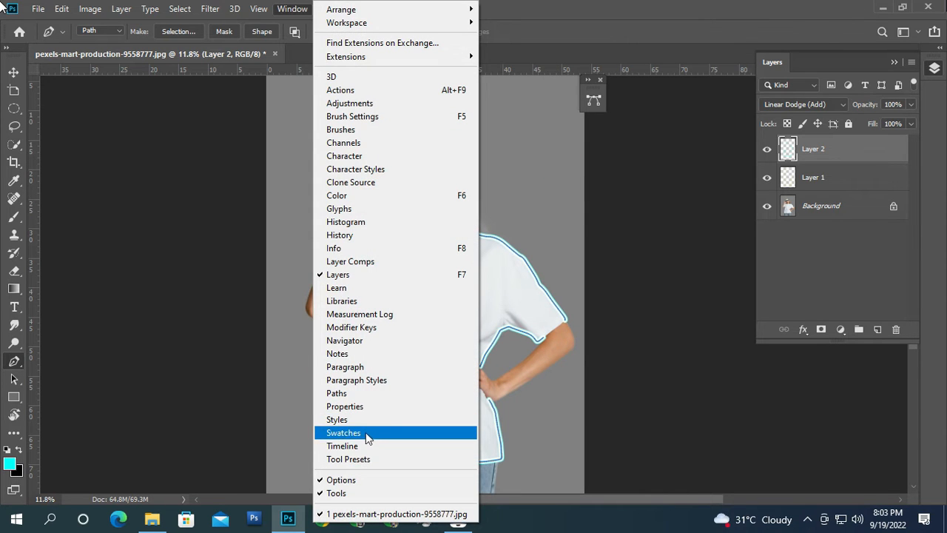
left_click(348, 393)
left_click_drag(509, 94, 688, 156)
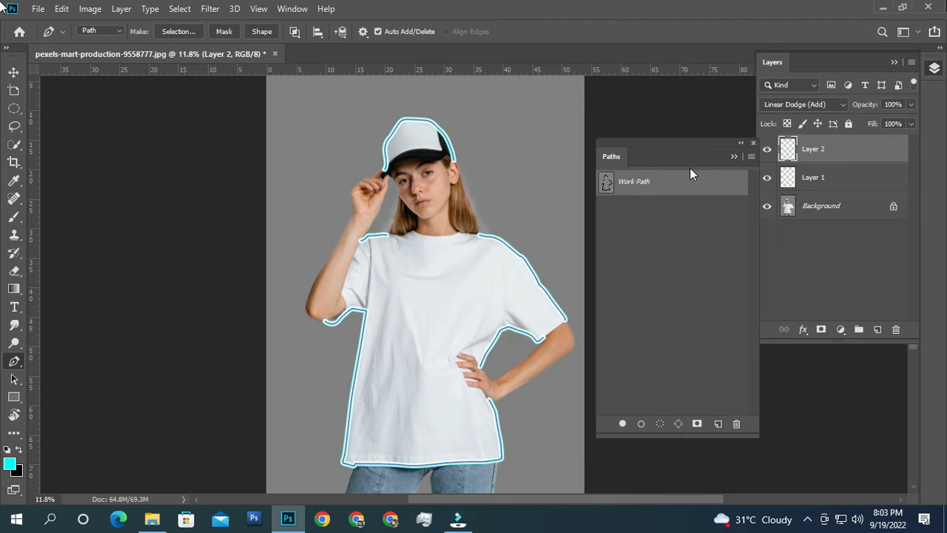
left_click(687, 316)
left_click(740, 145)
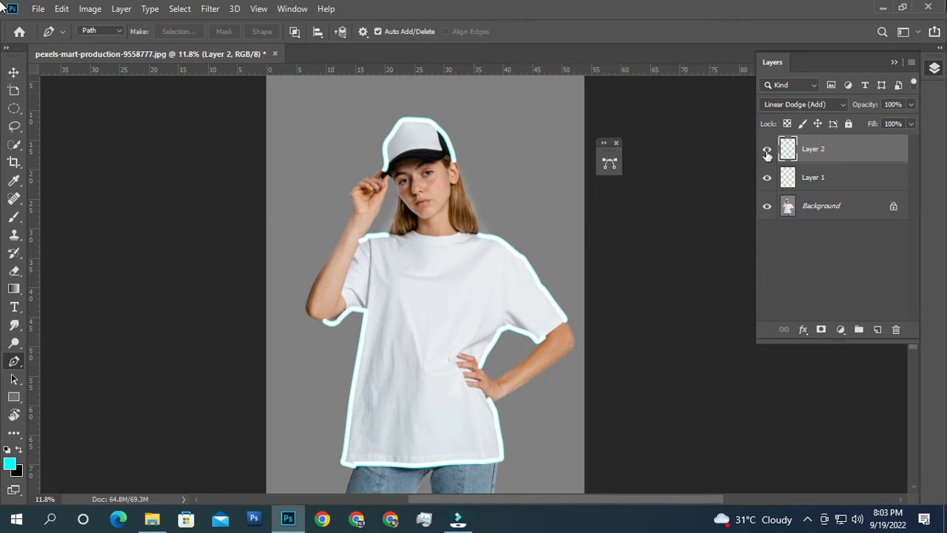
left_click(768, 152)
left_click(767, 152)
Apply a Gaussian Blur with a radius of 41.5 pixels to the cyan stroke on Layer 2.
left_click(211, 8)
mouse_move(261, 207)
mouse_move(259, 169)
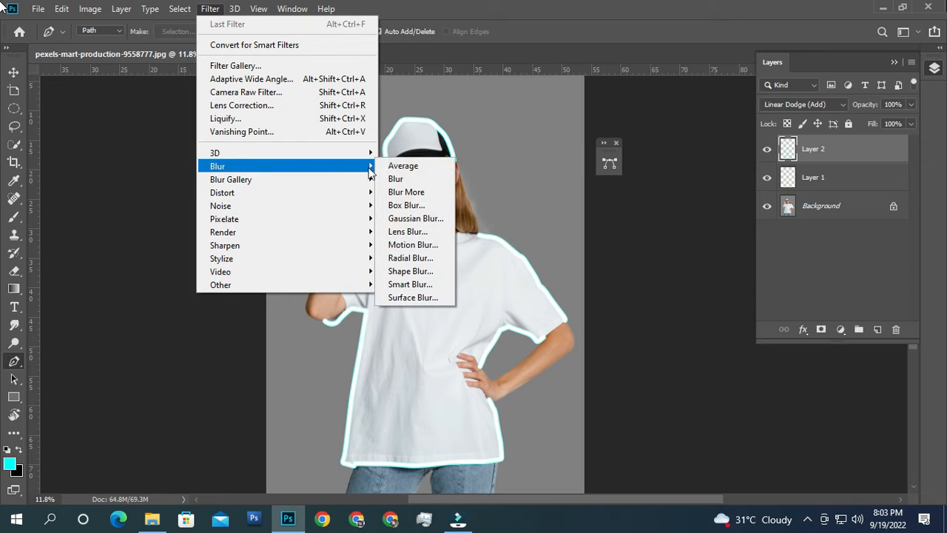
left_click(416, 218)
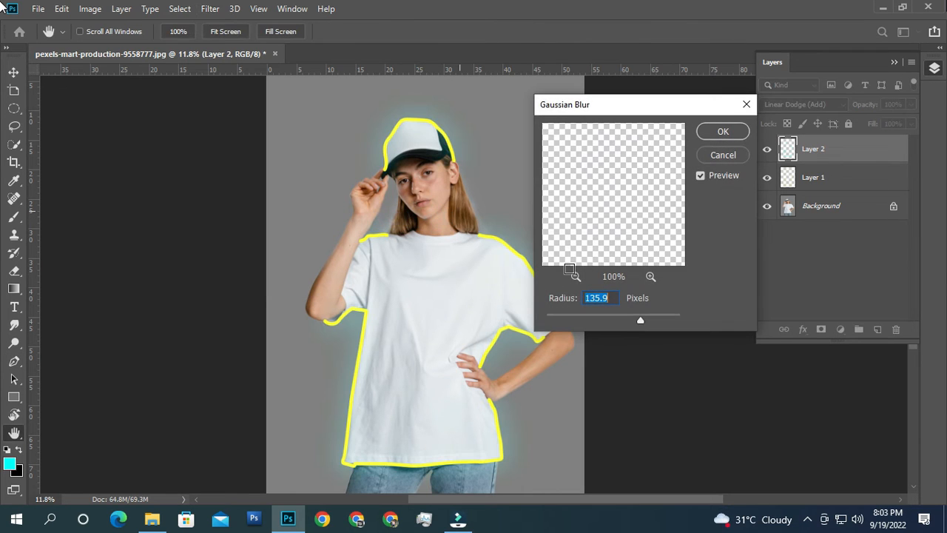
left_click_drag(640, 321, 625, 325)
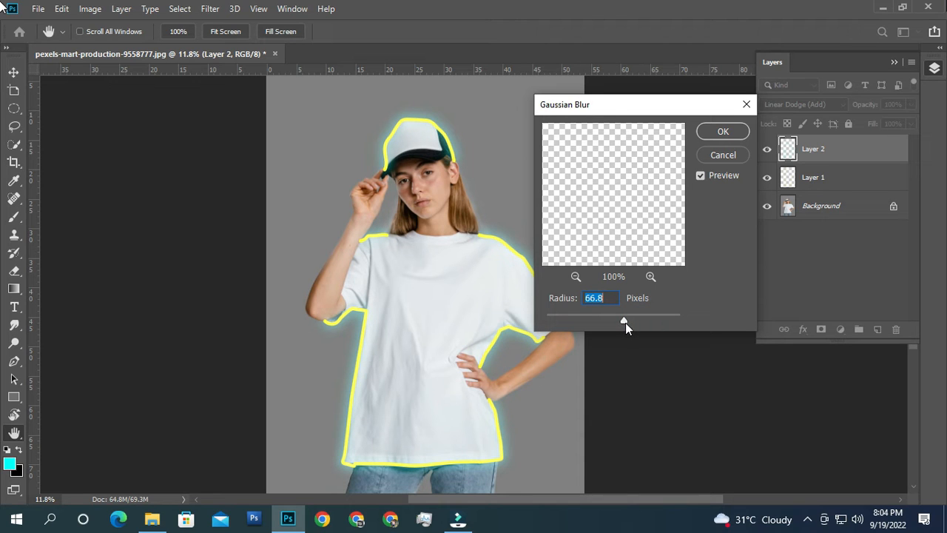
mouse_move(624, 321)
left_mouse_down()
mouse_move(608, 321)
mouse_move(617, 324)
left_mouse_up()
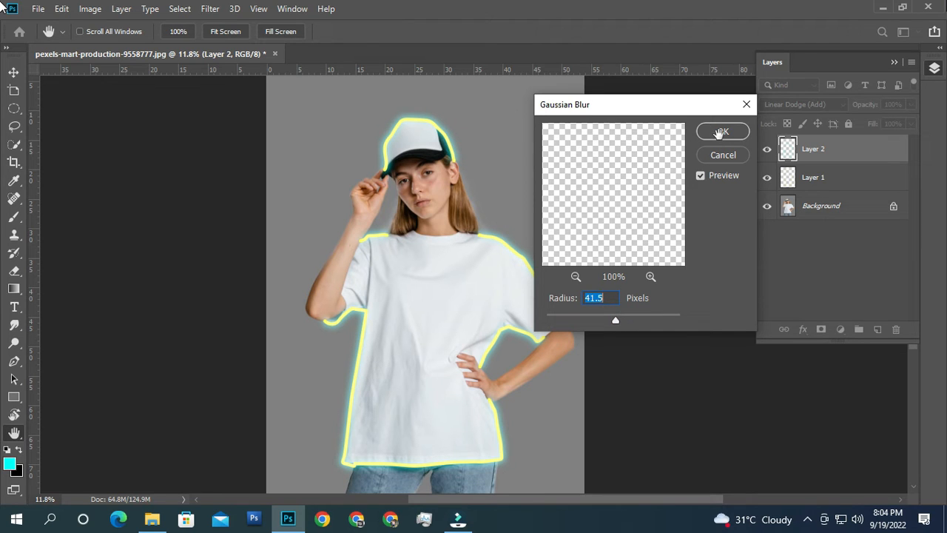
left_click(718, 131)
key("p")
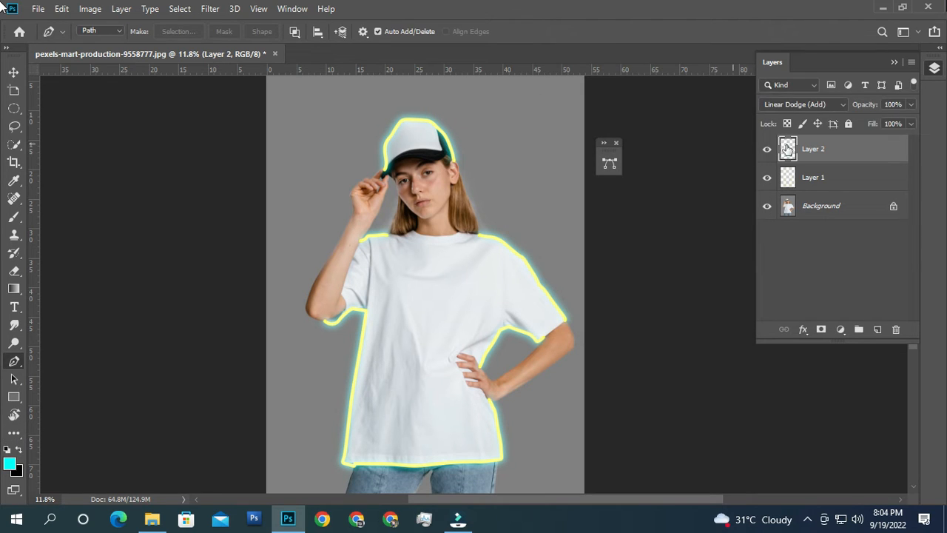
Set Layer 2's blend mode to Normal and duplicate the layer.
left_click(825, 107)
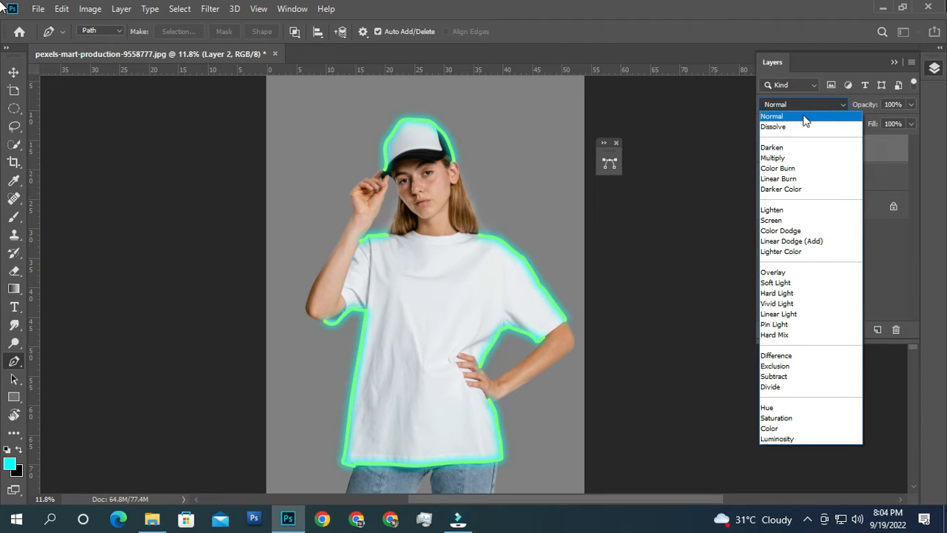
left_click(805, 119)
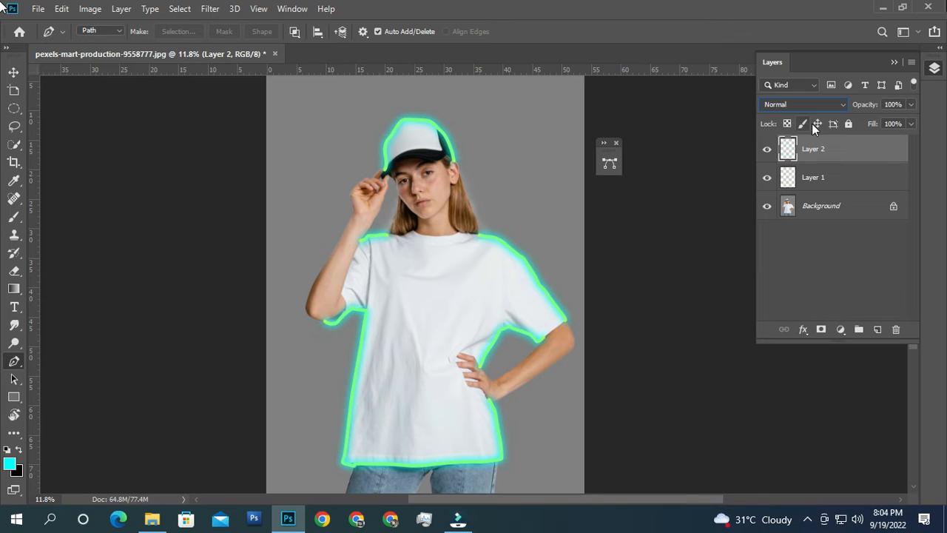
left_click_drag(851, 151, 882, 326)
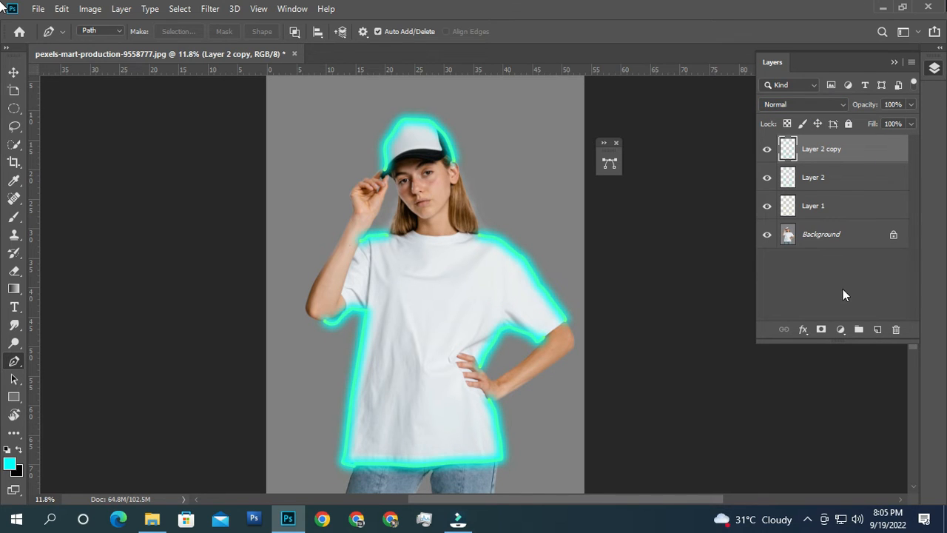
Move Layer 1 to the top of the layer stack, toggling Layer 2 off and on to check its glow.
left_click_drag(841, 213, 840, 181)
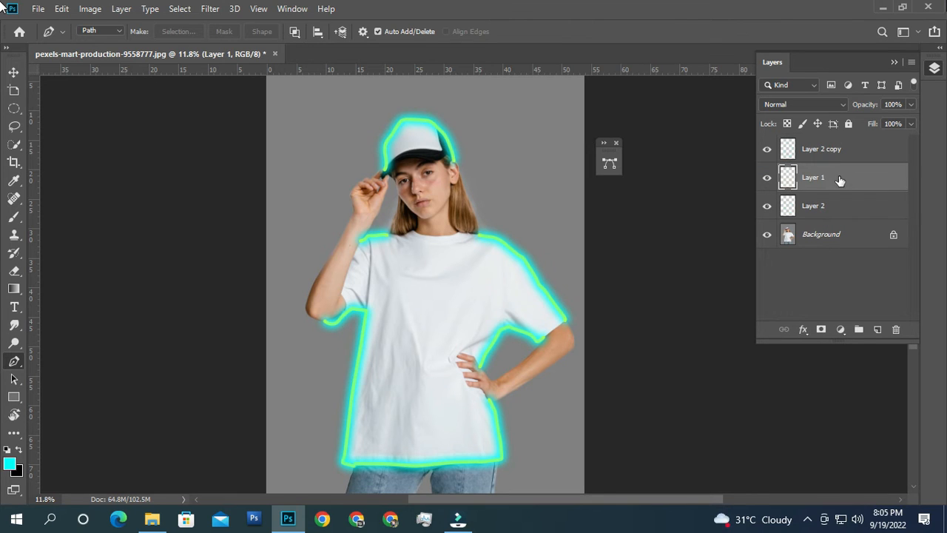
left_click(767, 207)
left_click(766, 207)
left_click_drag(850, 184, 848, 154)
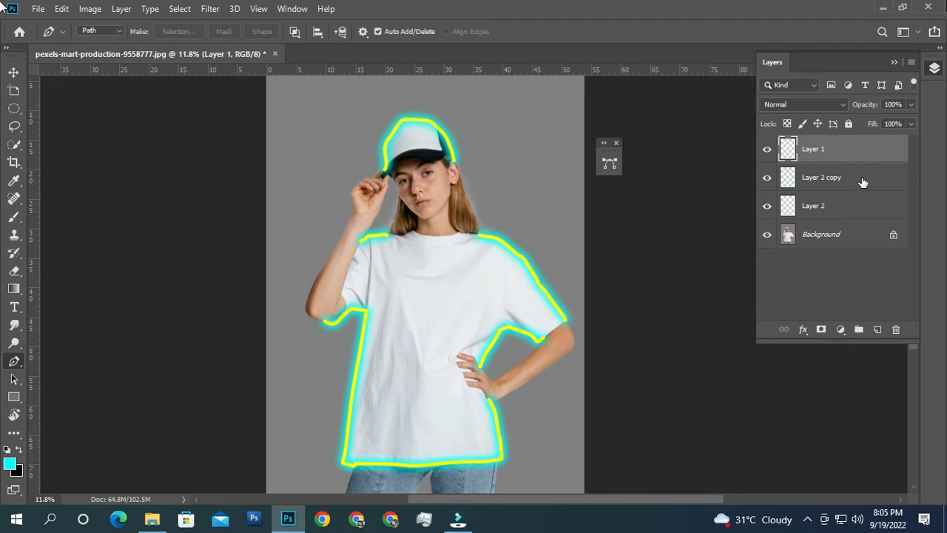
Duplicate Layer 2 copy, place the duplicate above Layer 1, and set it to 70% opacity and 48% fill.
left_click_drag(863, 183, 878, 329)
left_click_drag(858, 182, 852, 149)
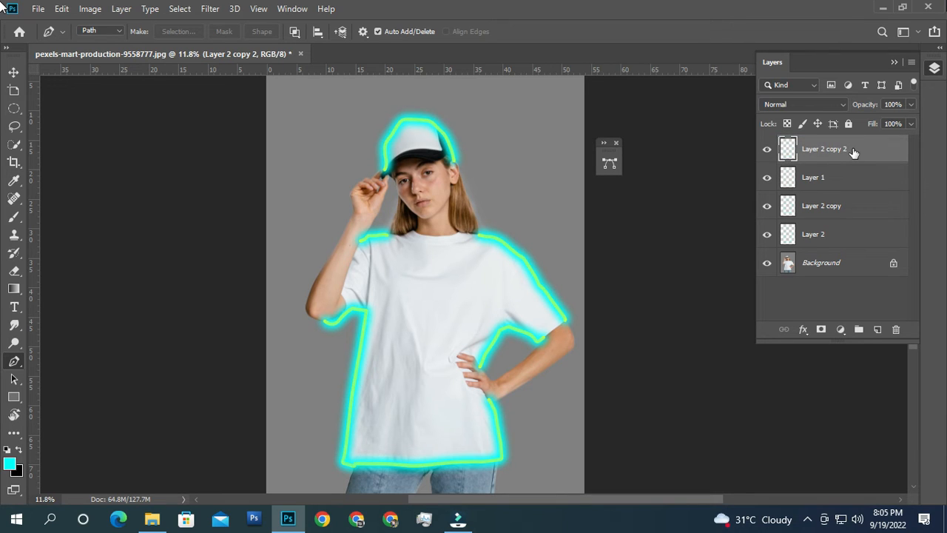
mouse_move(866, 108)
left_mouse_down()
mouse_move(862, 125)
mouse_move(849, 126)
mouse_move(853, 106)
mouse_move(864, 101)
mouse_move(863, 109)
left_mouse_up()
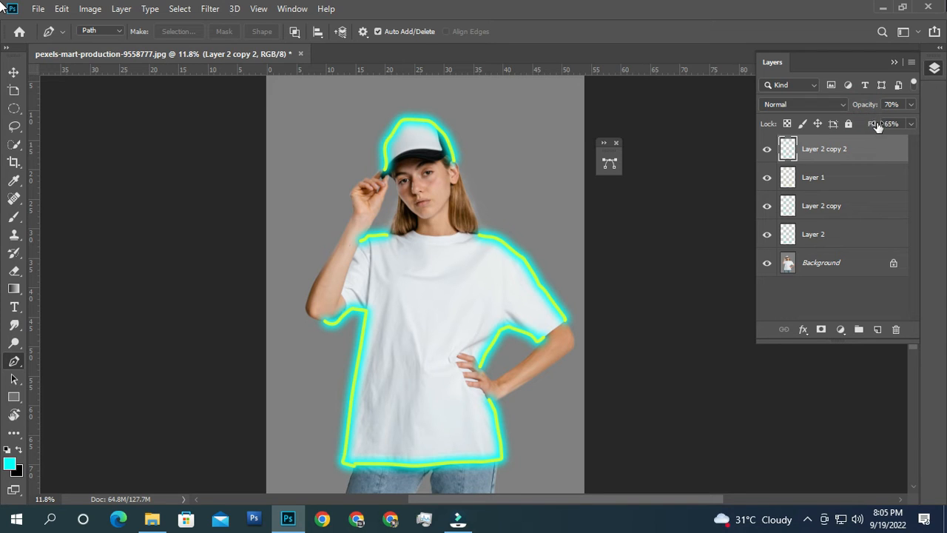
left_click_drag(870, 125, 862, 123)
Toggle Layer 1 off and on to check the yellow outline.
left_click(849, 183)
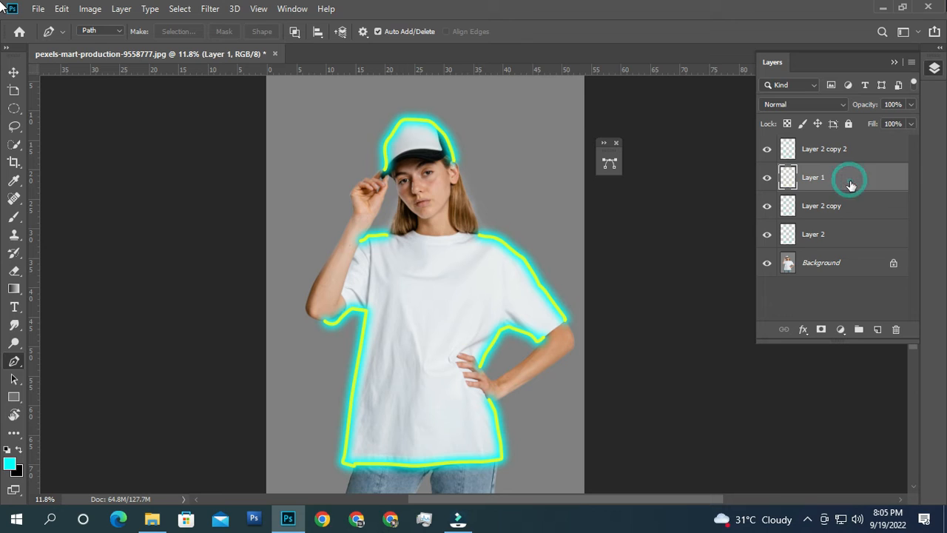
left_click(767, 181)
left_click(767, 180)
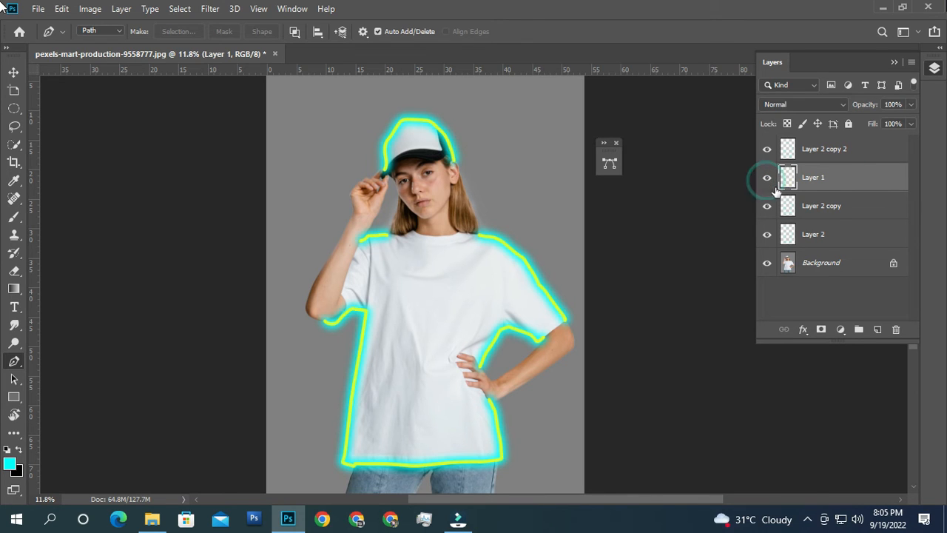
Apply a Gaussian Blur with a radius of 161.8 pixels to Layer 2 copy.
left_click(847, 211)
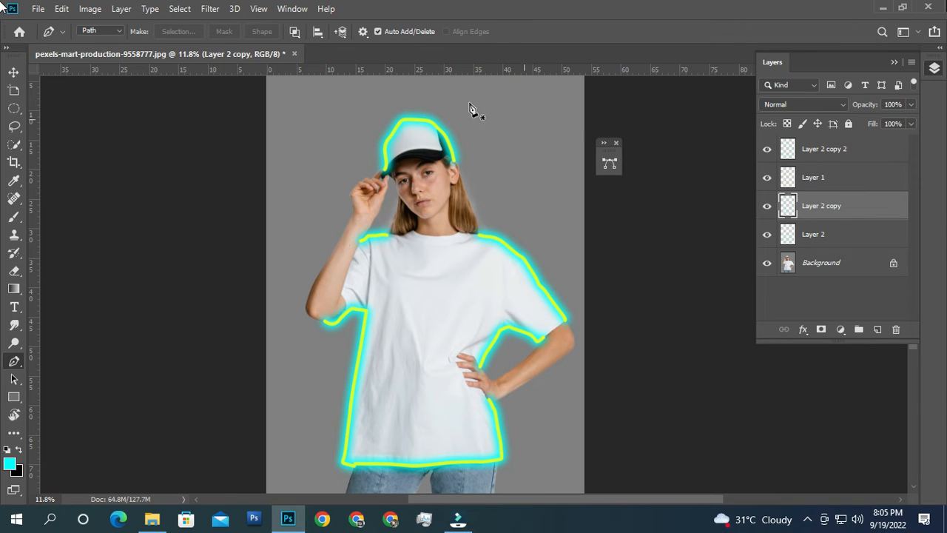
left_click(210, 8)
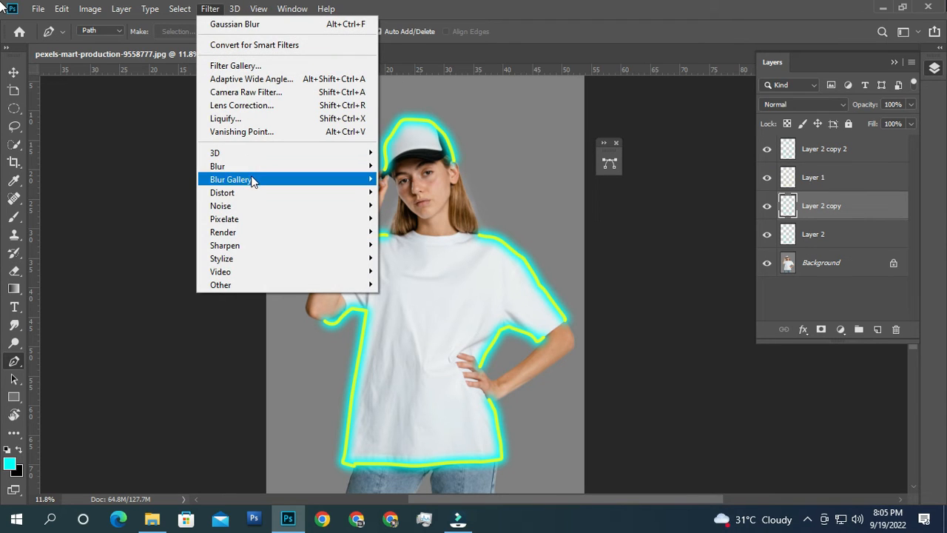
mouse_move(257, 168)
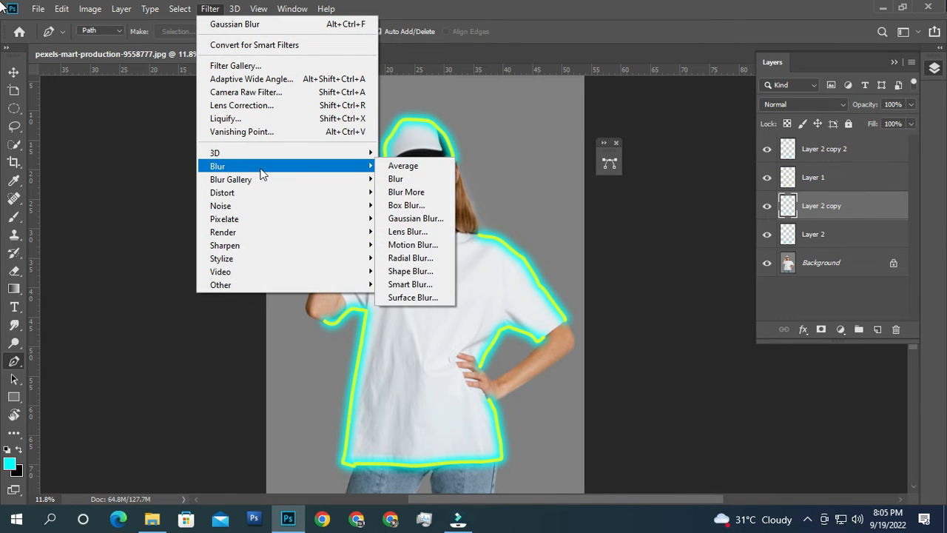
left_click(418, 218)
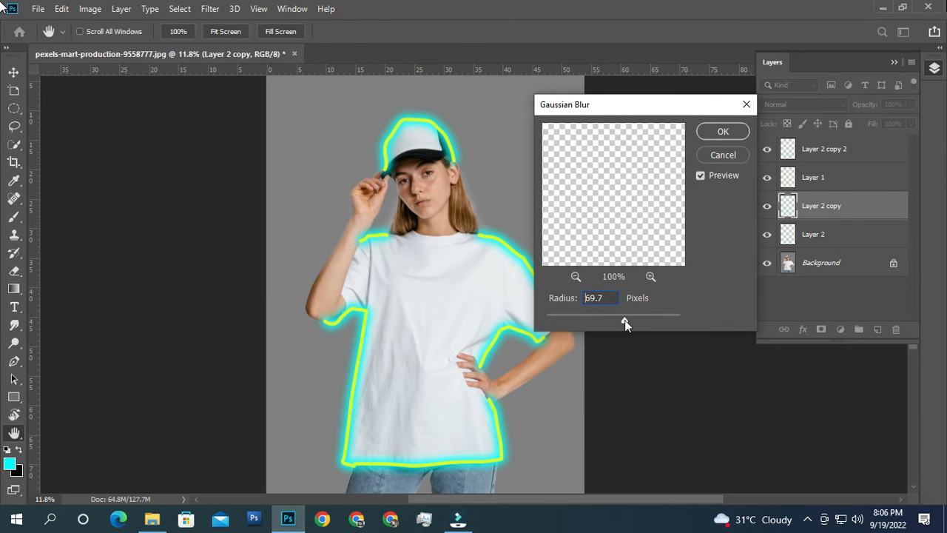
left_click_drag(624, 320, 647, 319)
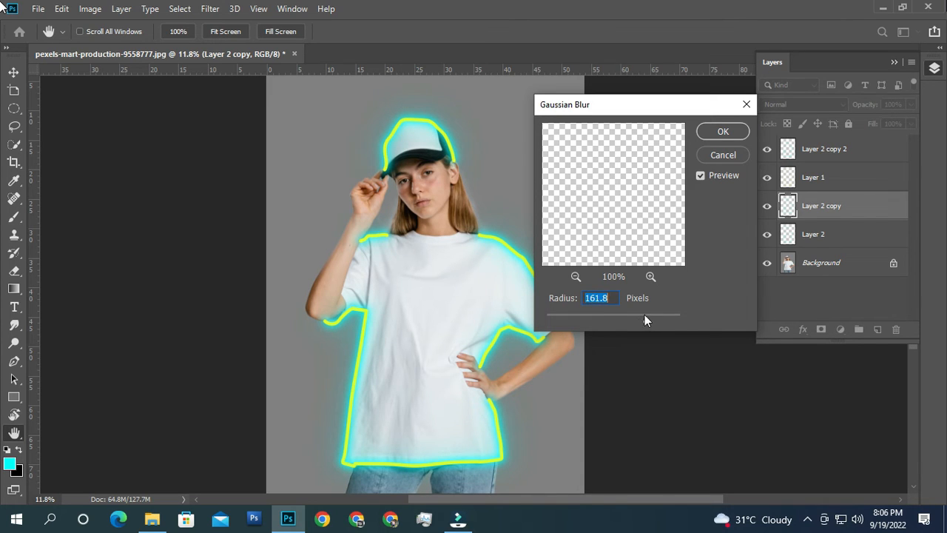
left_click(723, 131)
key("p")
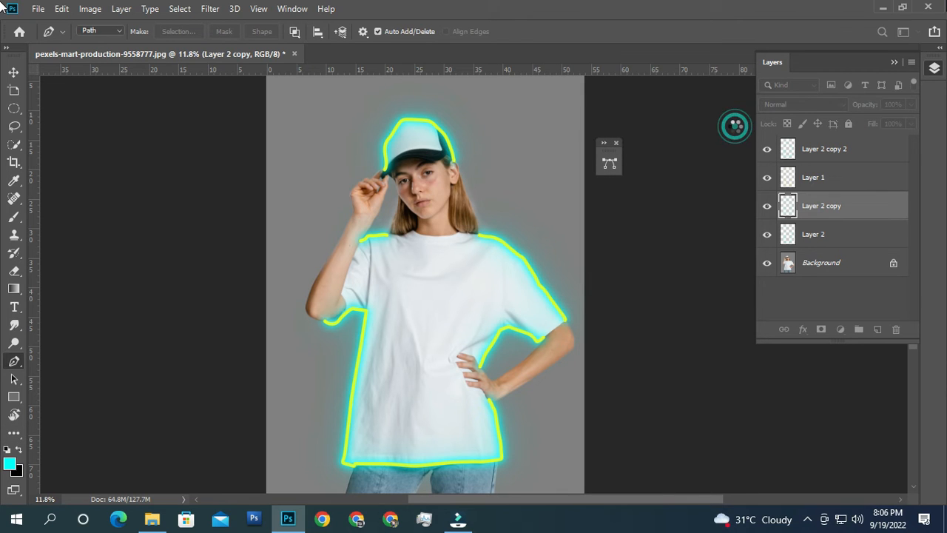
Duplicate the blurred Layer 2 copy and apply another Gaussian Blur with a larger radius to the duplicate.
left_click_drag(868, 219, 879, 328)
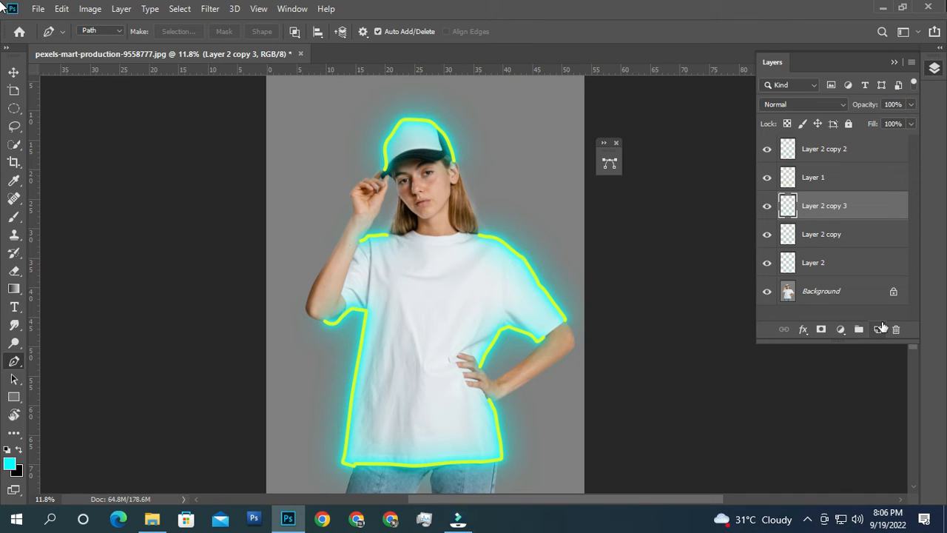
left_click(211, 8)
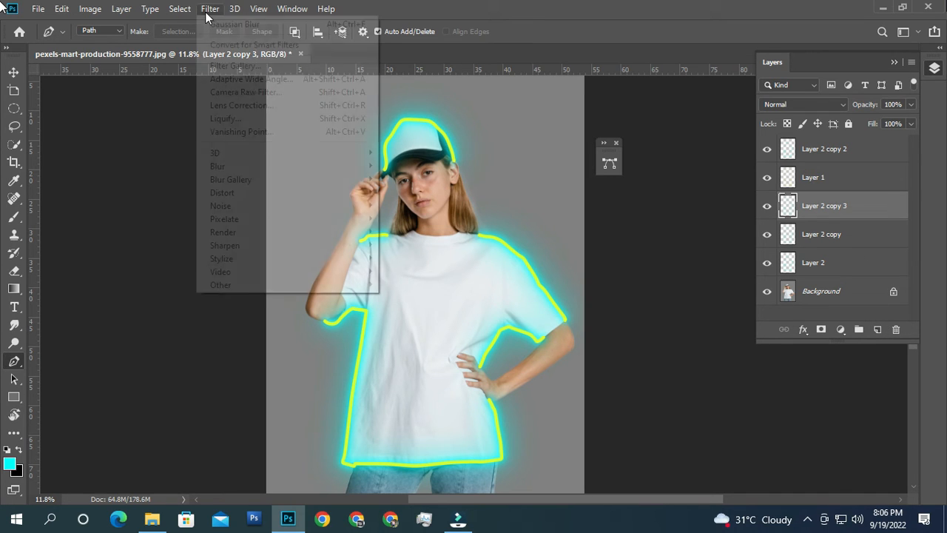
mouse_move(258, 172)
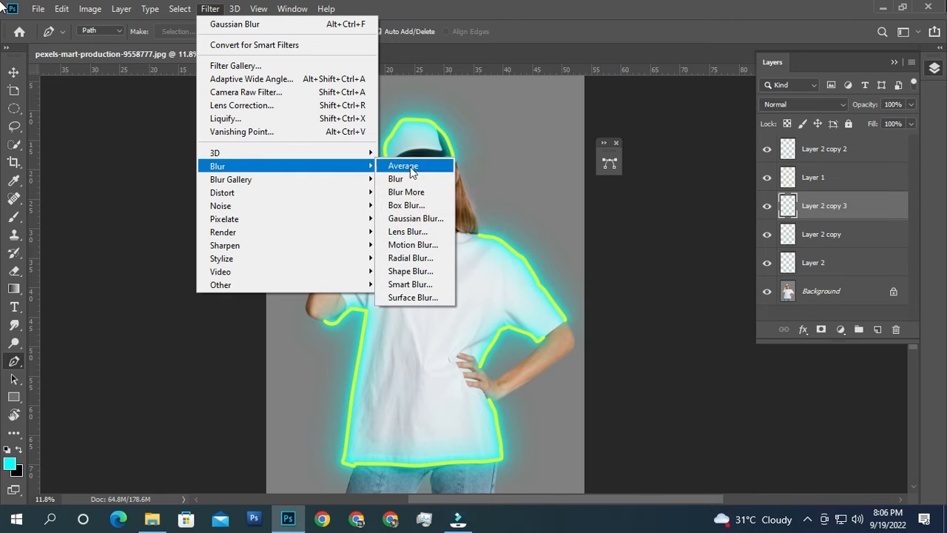
left_click(418, 218)
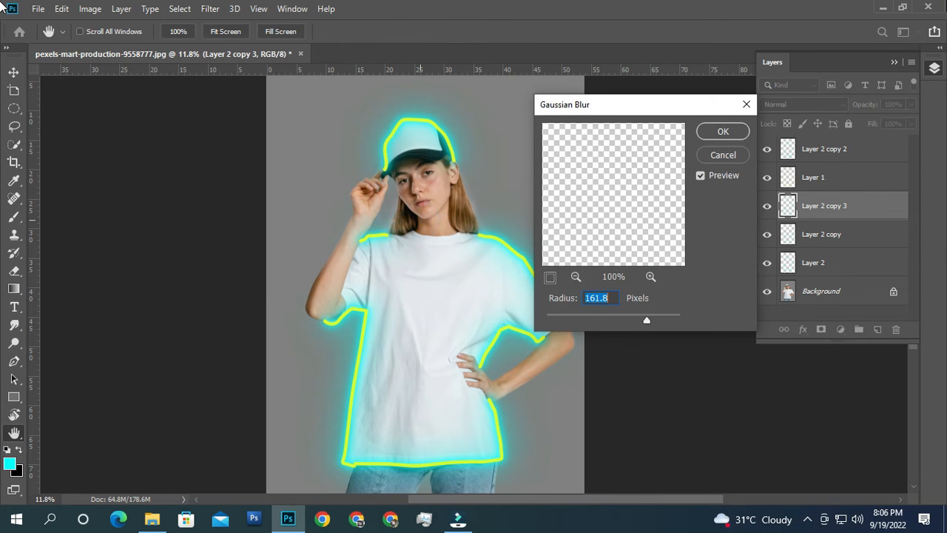
left_click_drag(688, 326, 685, 328)
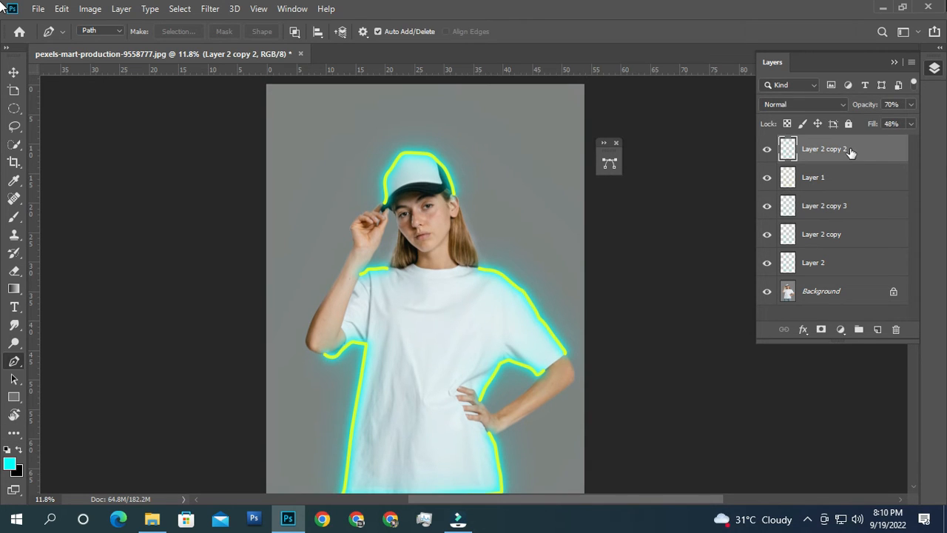
Group the five glow layers from Layer 2 copy 2 down to Layer 2, leaving out the Background.
left_click(851, 149)
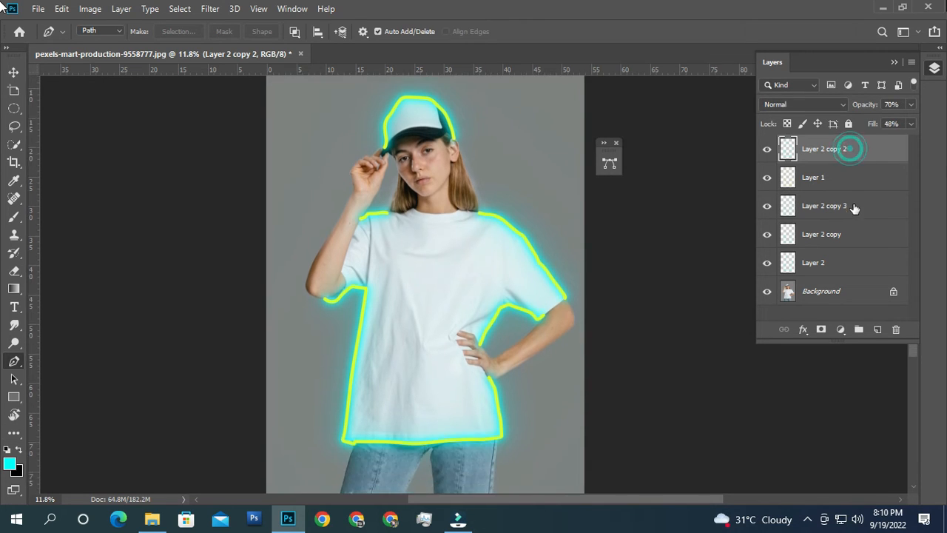
left_click(857, 297, "shift")
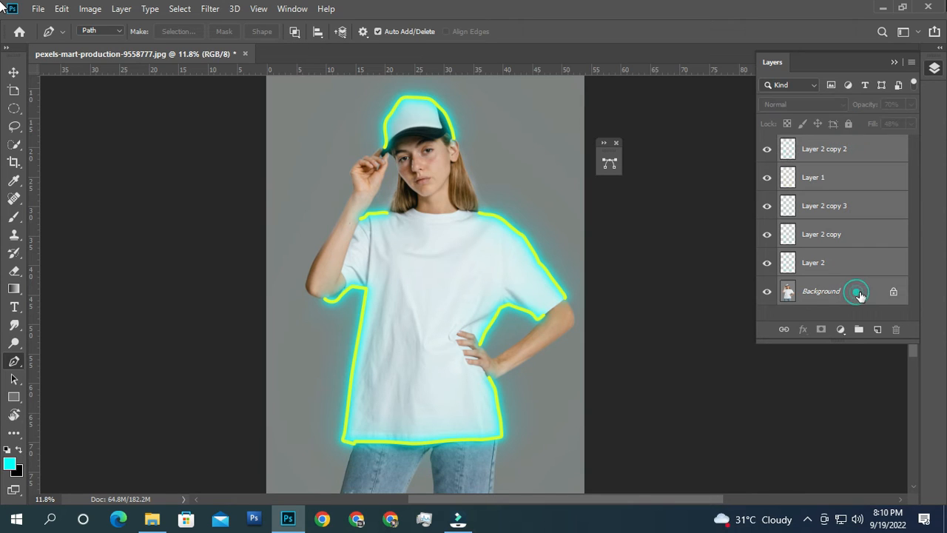
left_click(858, 268, "shift")
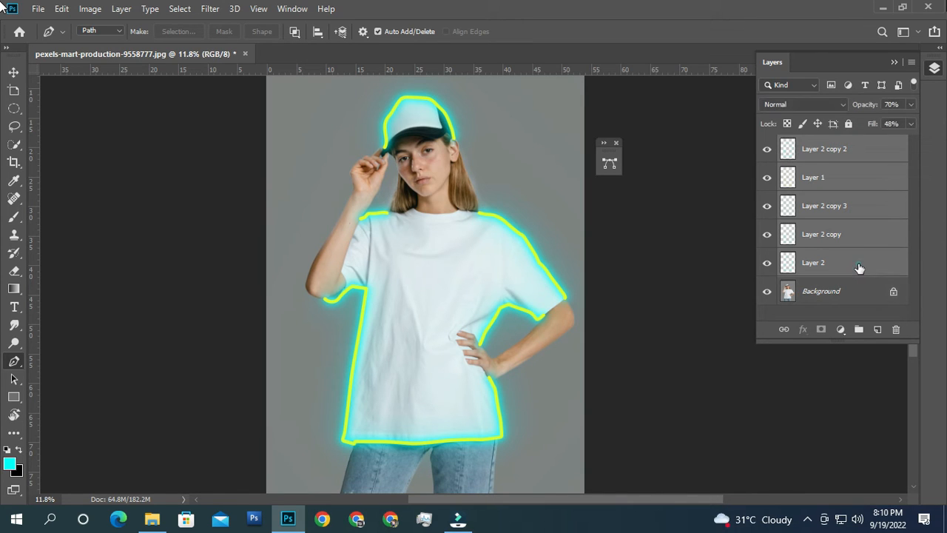
left_click(858, 330)
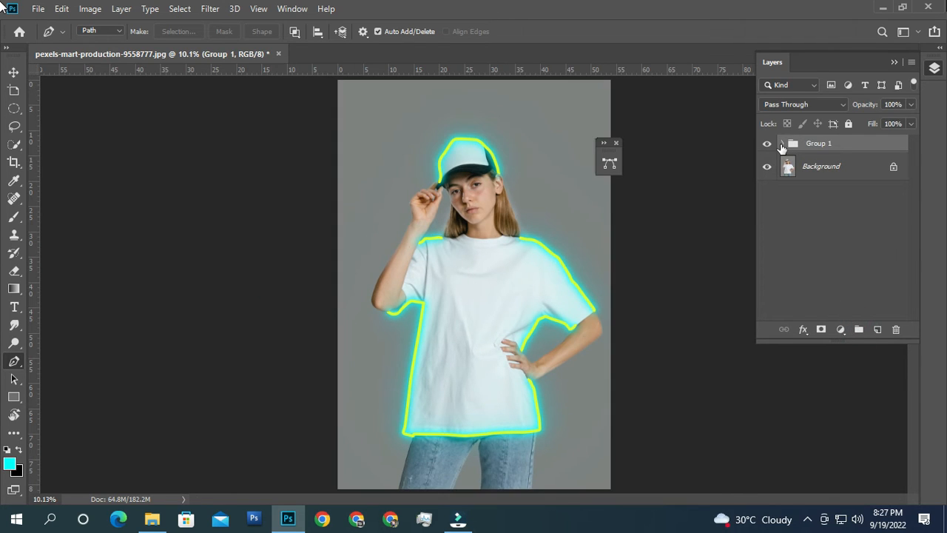
Unlock the Background layer and add a Color Lookup adjustment layer directly above it, below the glow group.
left_click(781, 144)
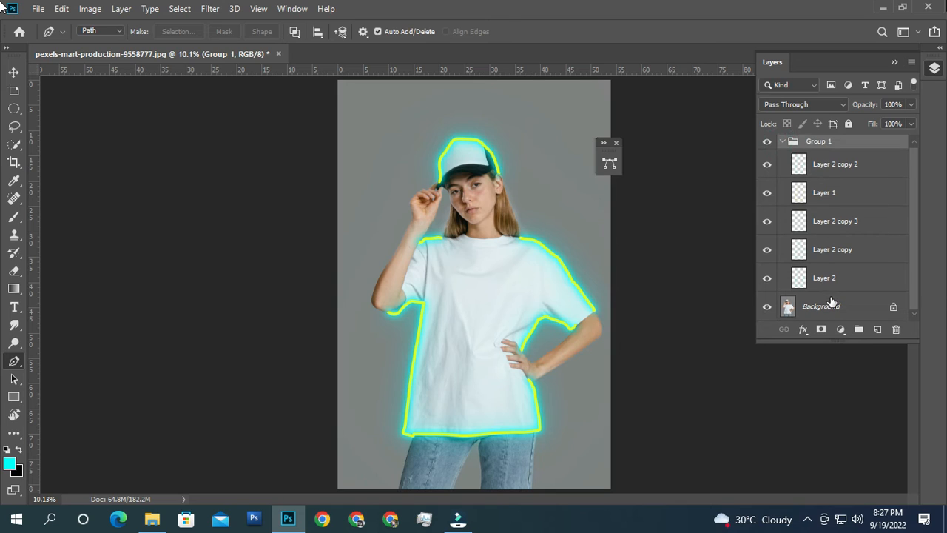
left_click(893, 308)
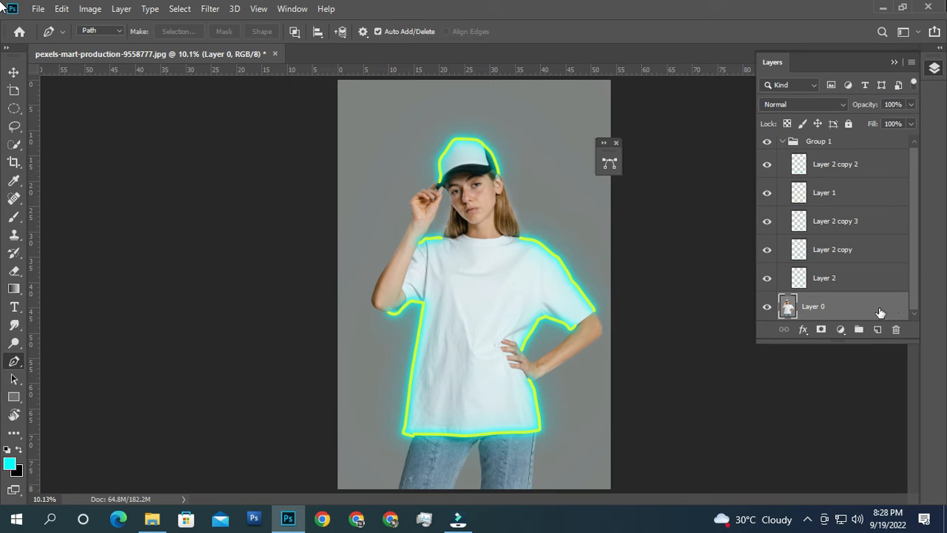
left_click(840, 330)
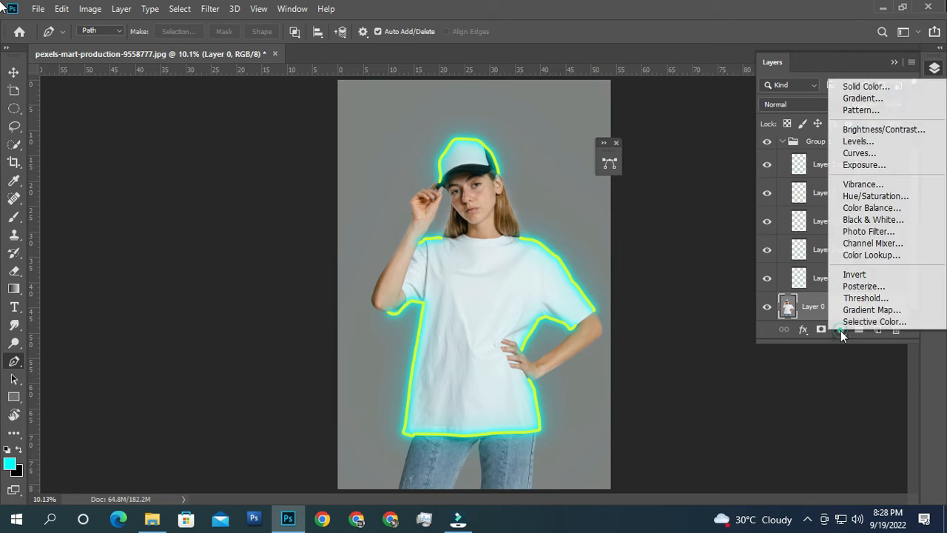
left_click(871, 255)
Set the Color Lookup adjustment's 3DLUT file to NightFromDay.CUBE.
left_click(681, 179)
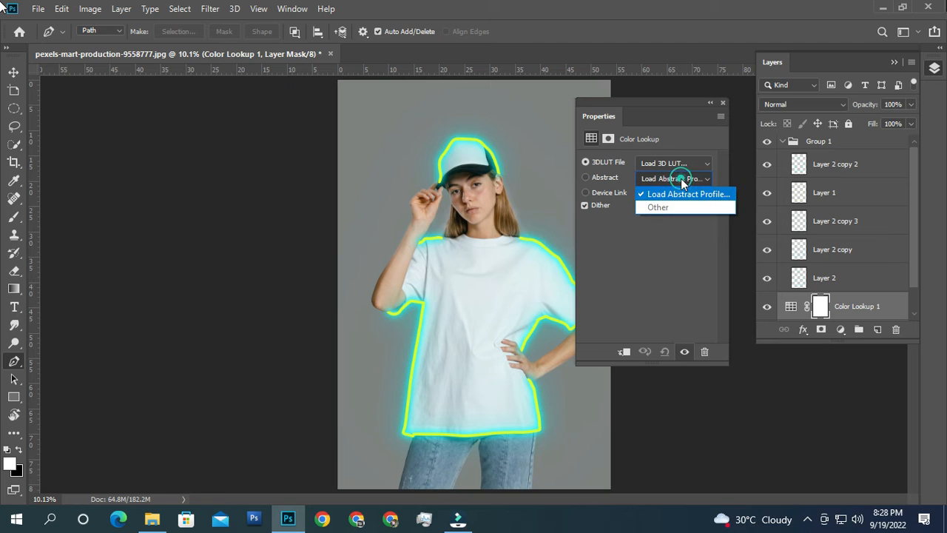
left_click(656, 229)
left_click(676, 162)
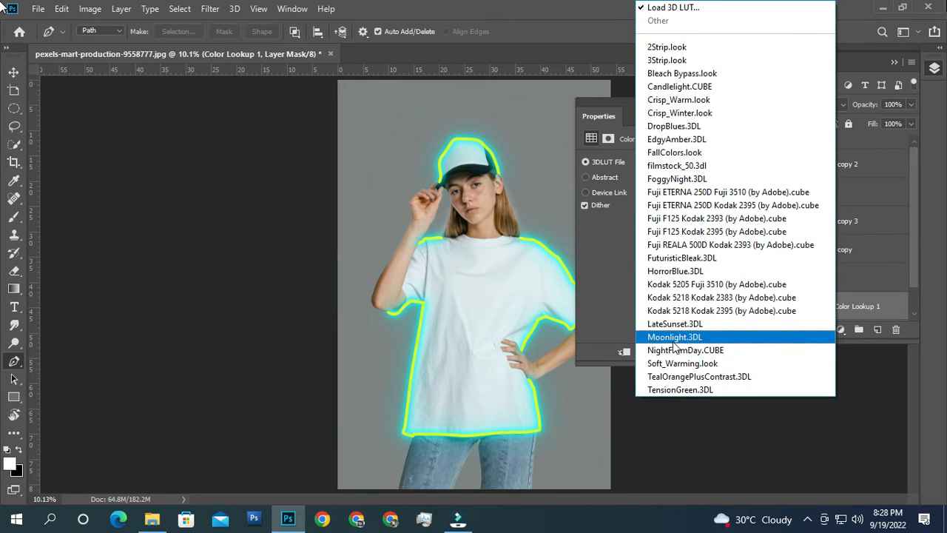
left_click(673, 351)
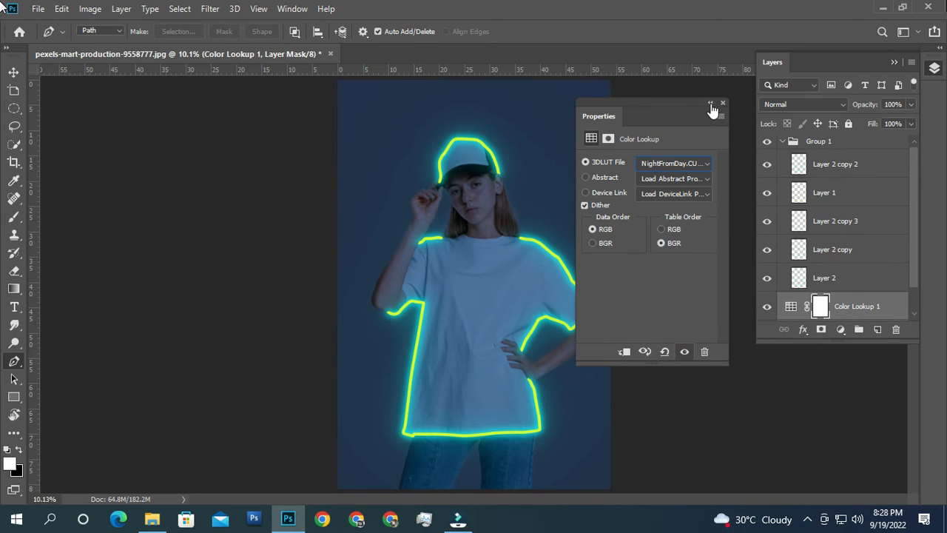
Reduce the Color Lookup 1 adjustment layer to 96% opacity and 91% fill.
left_click(710, 104)
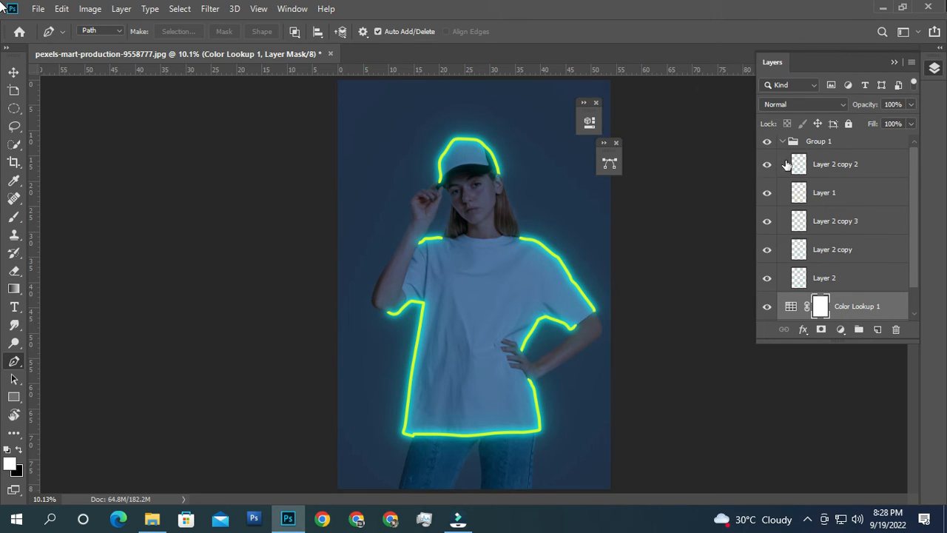
left_click_drag(871, 127, 865, 111)
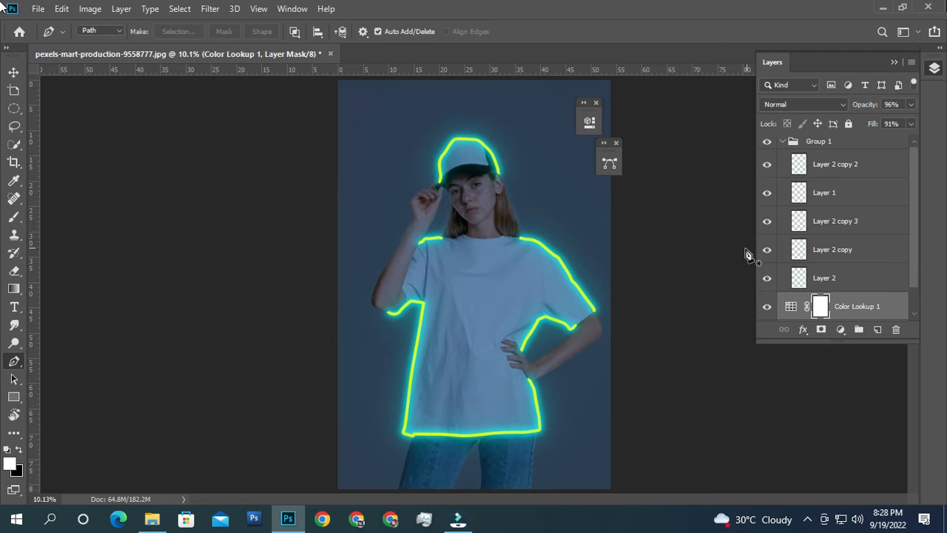
Set up a soft round brush for painting, 61 px in size with 0% hardness.
left_click(15, 219)
scroll(439, 219, "up", 3)
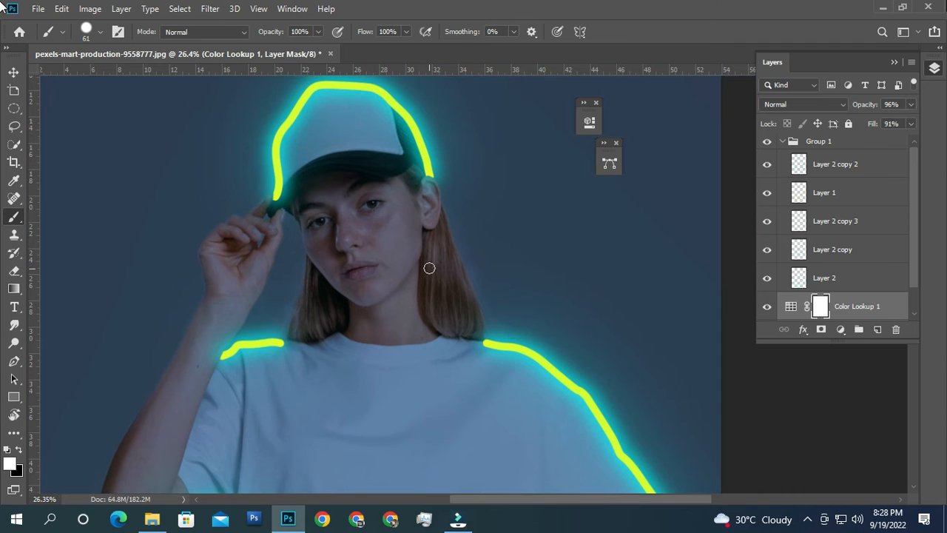
right_click(493, 225)
left_click(612, 302)
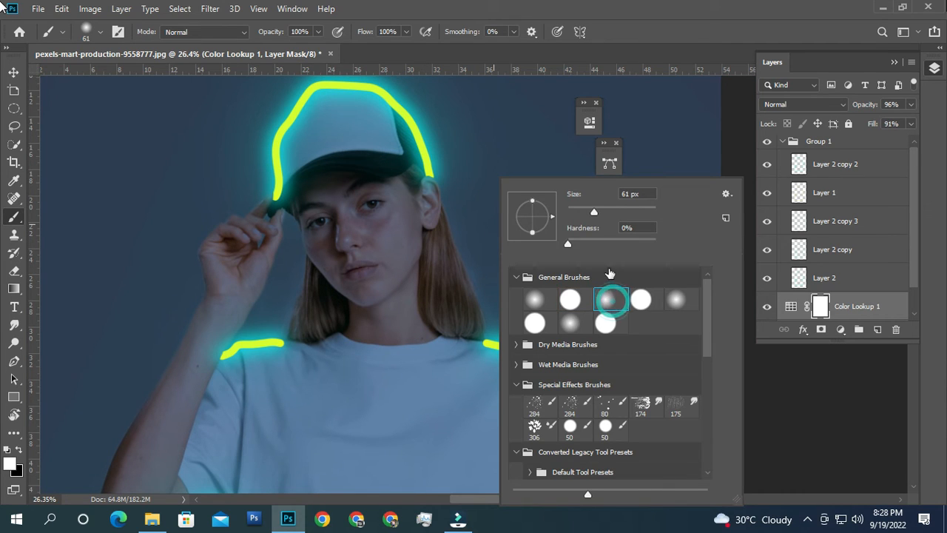
left_click(568, 243)
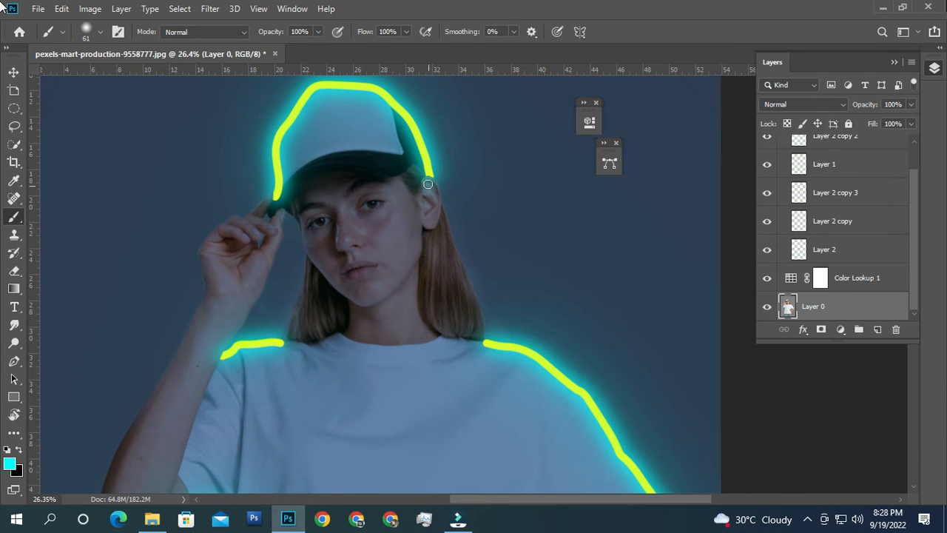
Try painting cyan strokes over the model's cheek directly on Layer 0.
left_click_drag(435, 186, 455, 189)
left_click_drag(461, 239, 404, 178)
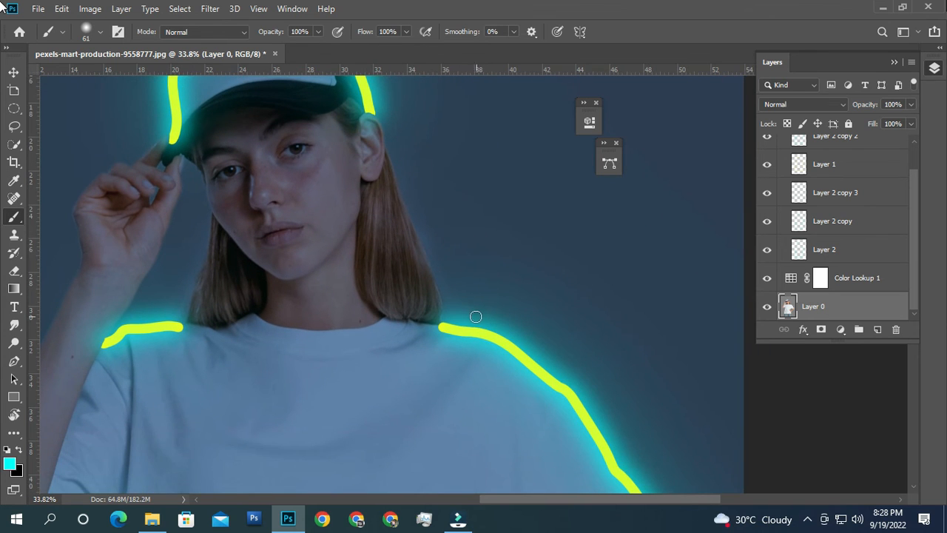
left_click_drag(372, 225, 383, 225)
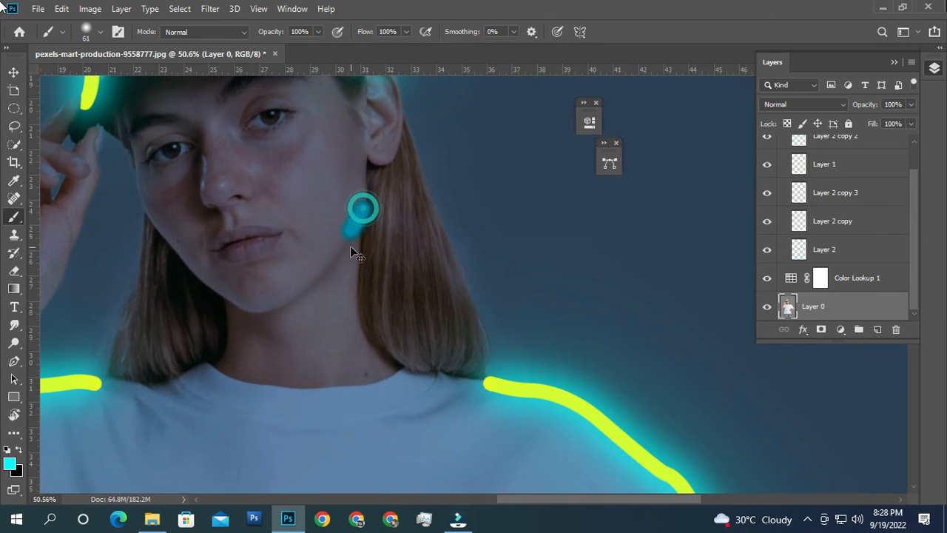
Lower the brush to 9% opacity and 7% flow, testing its strength with strokes over the face and hair.
left_click_drag(264, 36, 232, 37)
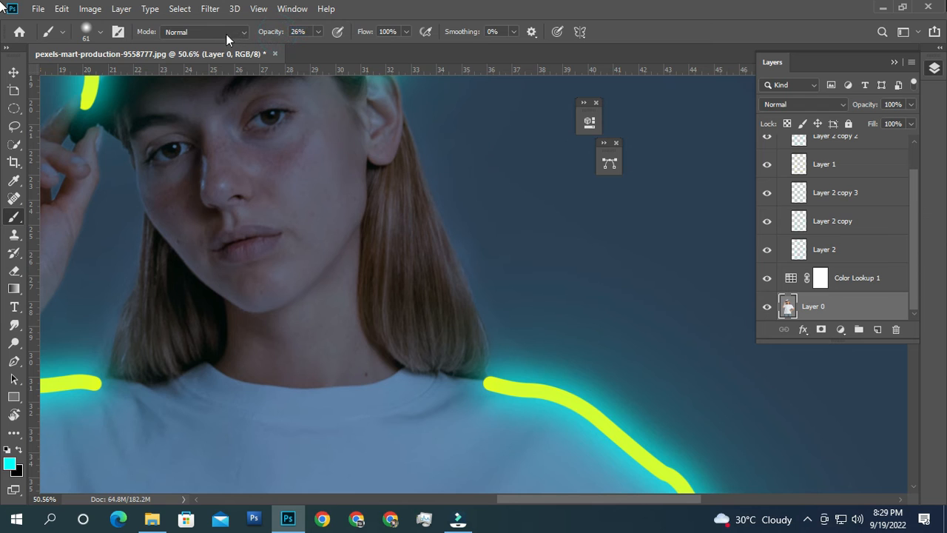
left_click_drag(368, 35, 302, 39)
left_click_drag(353, 161, 348, 207)
left_click_drag(294, 294, 317, 244)
mouse_move(162, 373)
left_mouse_down()
mouse_move(209, 357)
mouse_move(196, 360)
left_mouse_up()
left_click_drag(272, 32, 265, 29)
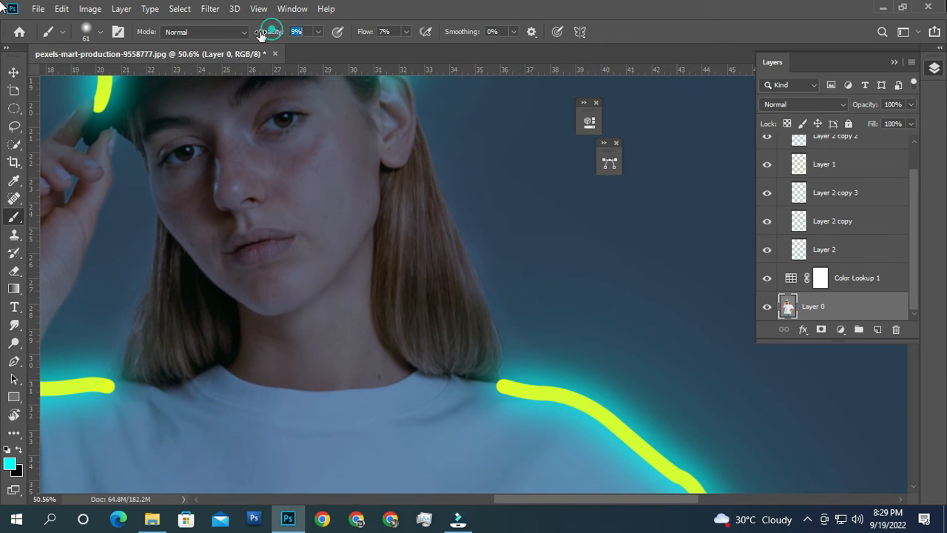
Add a new empty layer above Layer 2 copy 2 at the top of Group 1.
scroll(799, 252, "up", 1)
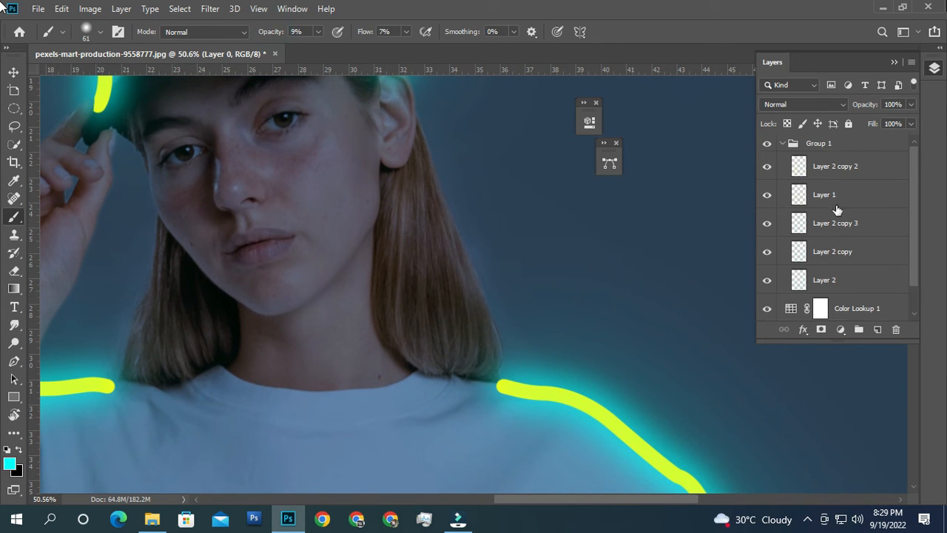
left_click(867, 170)
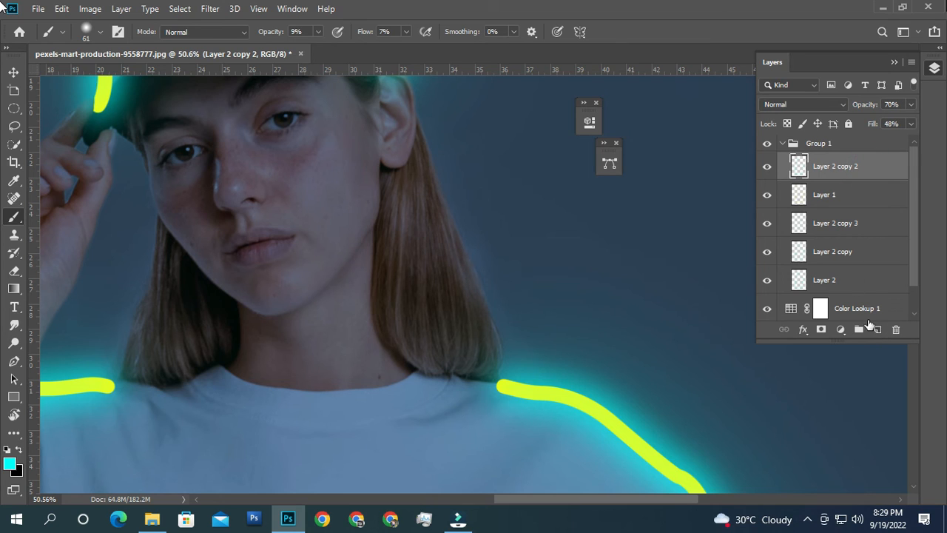
left_click(876, 329)
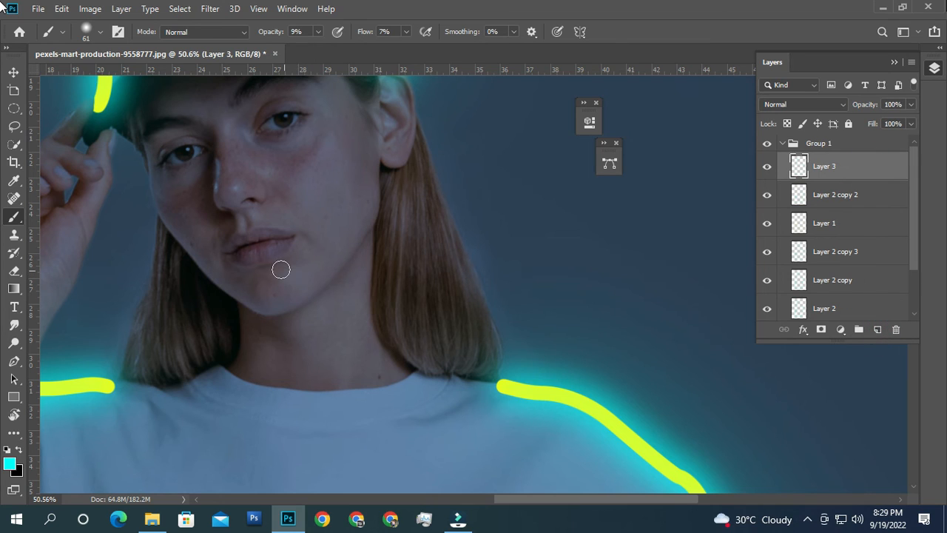
Paint faint cyan light around the jaw and neighbouring hair with a 128 px brush, and set Layer 3's blend mode to Color Dodge.
left_click_drag(266, 264, 380, 222)
mouse_move(237, 333)
left_mouse_down()
mouse_move(274, 306)
mouse_move(279, 265)
left_mouse_up()
mouse_move(237, 317)
left_mouse_down()
mouse_move(270, 244)
mouse_move(261, 235)
mouse_move(274, 241)
mouse_move(289, 296)
left_mouse_up()
left_click_drag(260, 232, 299, 282)
left_click(813, 104)
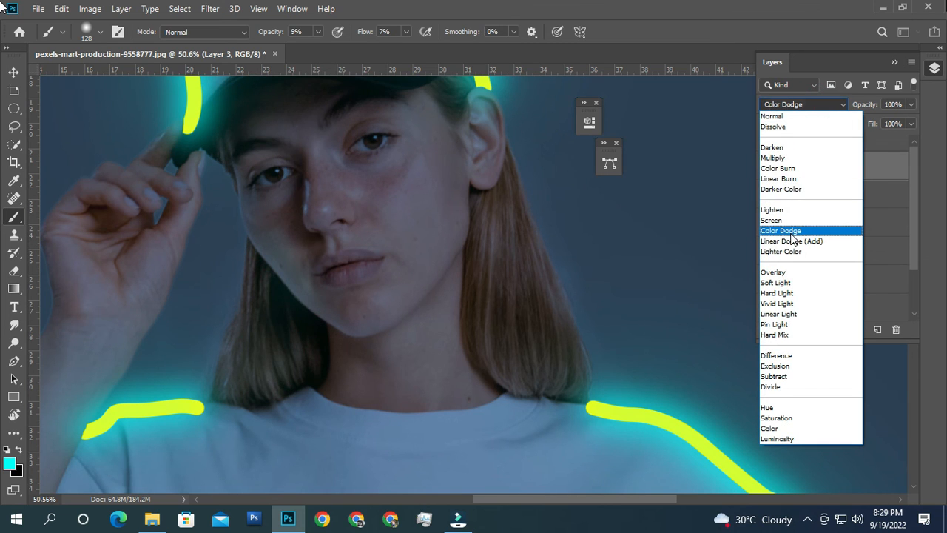
left_click(791, 233)
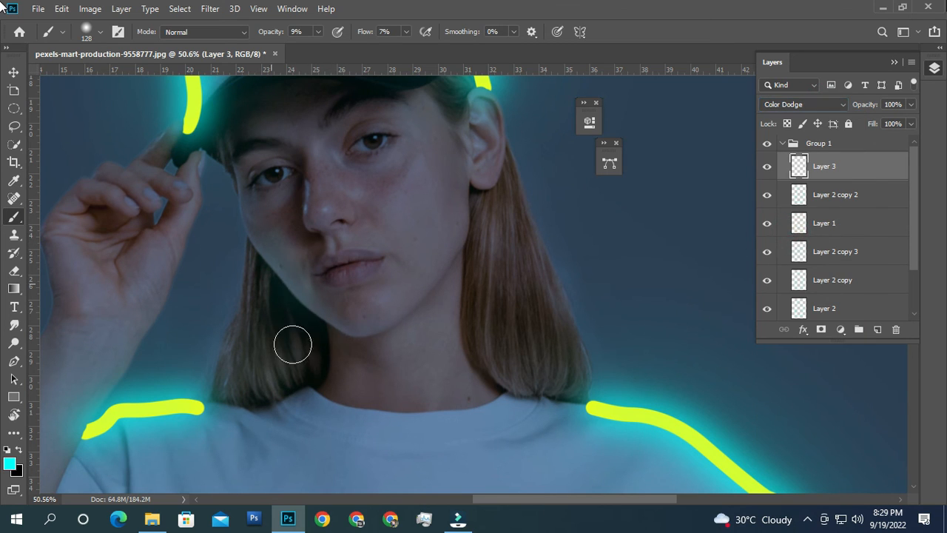
Brush soft cyan light onto the hair beside the jaw and along the raised forearm and hand on Layer 3.
left_click(245, 212)
left_click(281, 281)
key("space")
left_click_drag(177, 366, 271, 251)
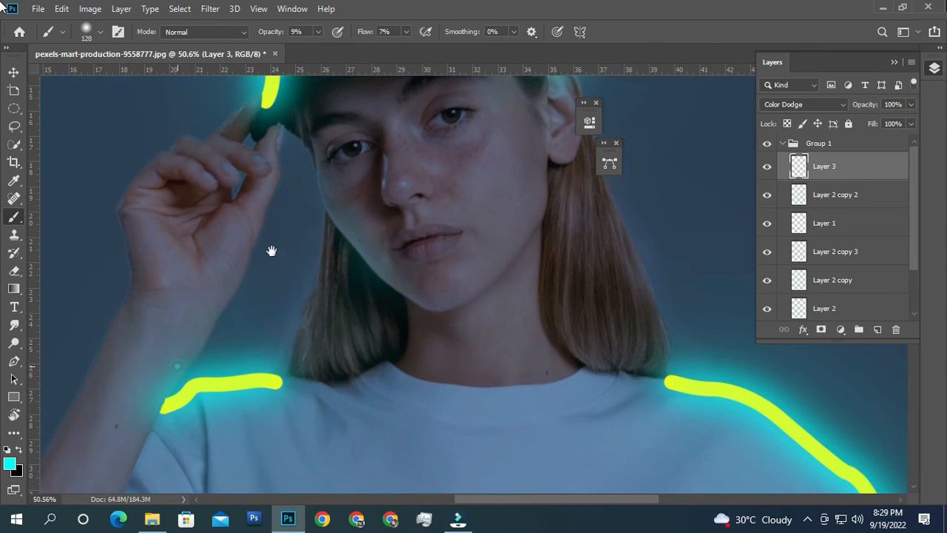
mouse_move(199, 313)
left_mouse_down()
mouse_move(144, 370)
mouse_move(216, 289)
mouse_move(127, 380)
mouse_move(236, 249)
mouse_move(180, 335)
left_mouse_up()
key("space")
mouse_move(160, 222)
left_mouse_down()
mouse_move(186, 264)
mouse_move(158, 241)
mouse_move(180, 233)
left_mouse_up()
Paint soft cyan reflections on the fingers, the cap's brim and the cap's front inside the neon outline.
key("space")
left_click_drag(254, 265, 207, 332)
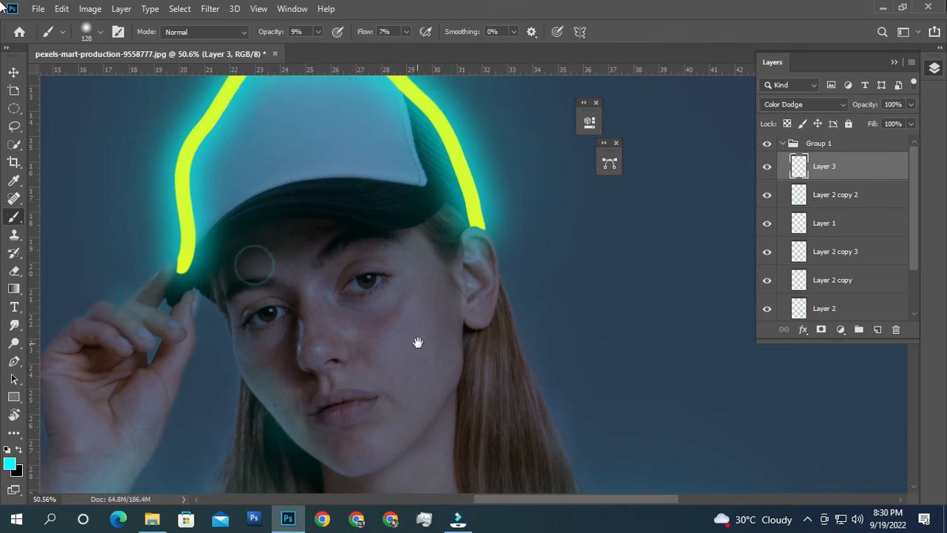
left_click_drag(404, 343, 401, 330)
key("space")
left_click_drag(312, 127, 364, 281)
left_click_drag(311, 273, 321, 220)
mouse_move(402, 239)
left_mouse_down()
mouse_move(271, 273)
mouse_move(430, 261)
left_mouse_up()
key("space")
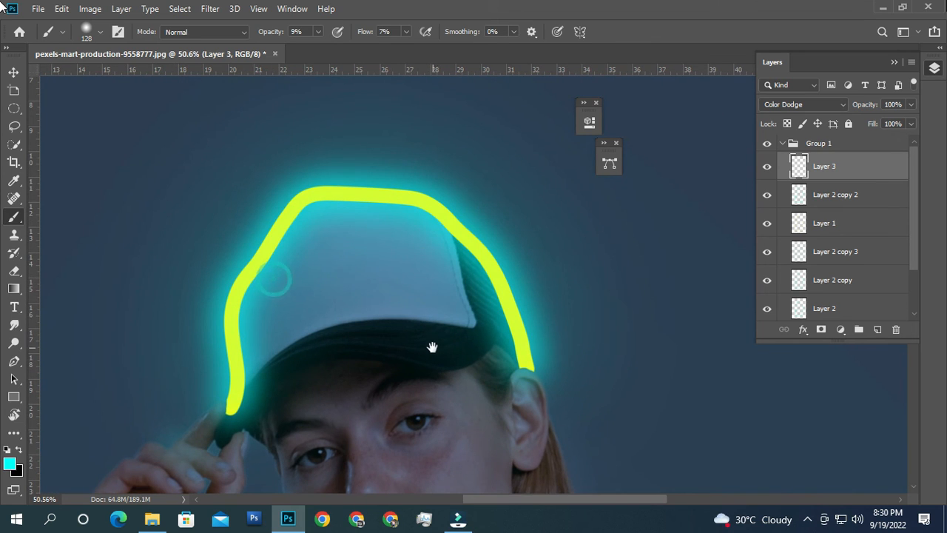
Raise the brush opacity to 16% and strengthen the glow on the fingers holding the cap.
left_click_drag(268, 36, 274, 35)
key("space")
left_click_drag(249, 338, 259, 171)
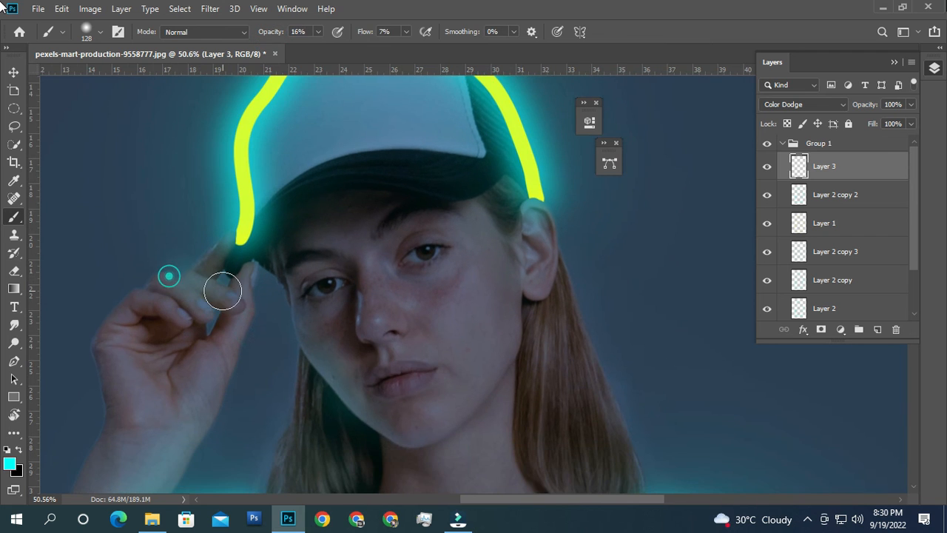
Brush more cyan light onto the hair ends and the raised forearm near the neon shoulder line.
scroll(223, 291, "down", 6)
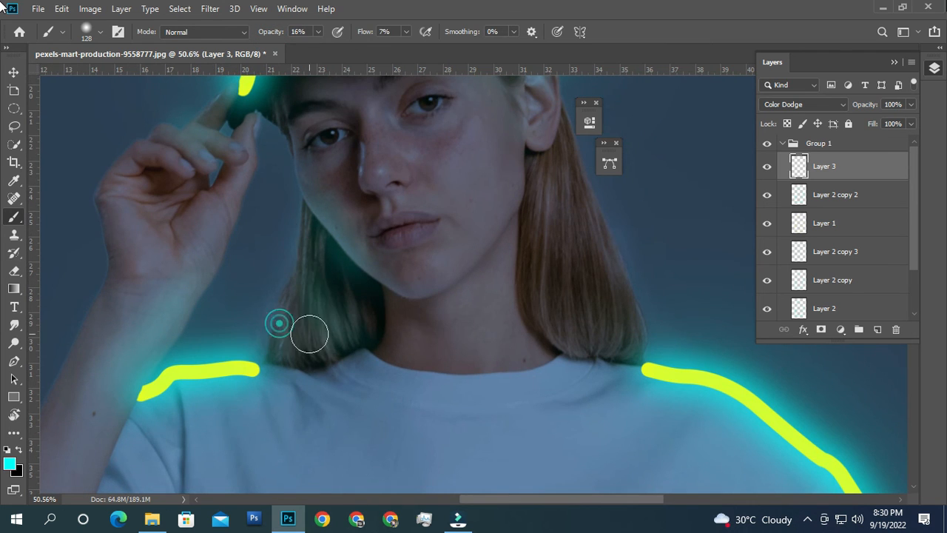
scroll(408, 333, "down", 6)
scroll(217, 458, "up", 5)
left_click_drag(271, 319, 318, 255)
left_click_drag(203, 342, 255, 349)
mouse_move(248, 202)
left_mouse_down()
mouse_move(194, 408)
mouse_move(244, 254)
left_mouse_up()
left_click_drag(267, 222, 269, 193)
mouse_move(202, 345)
left_mouse_down()
mouse_move(242, 249)
mouse_move(206, 370)
left_mouse_up()
Paint soft cyan light on the hand at the hip and along its forearm beside the neon sleeve outline.
mouse_move(740, 473)
left_mouse_down()
mouse_move(587, 355)
mouse_move(522, 334)
mouse_move(395, 406)
left_mouse_up()
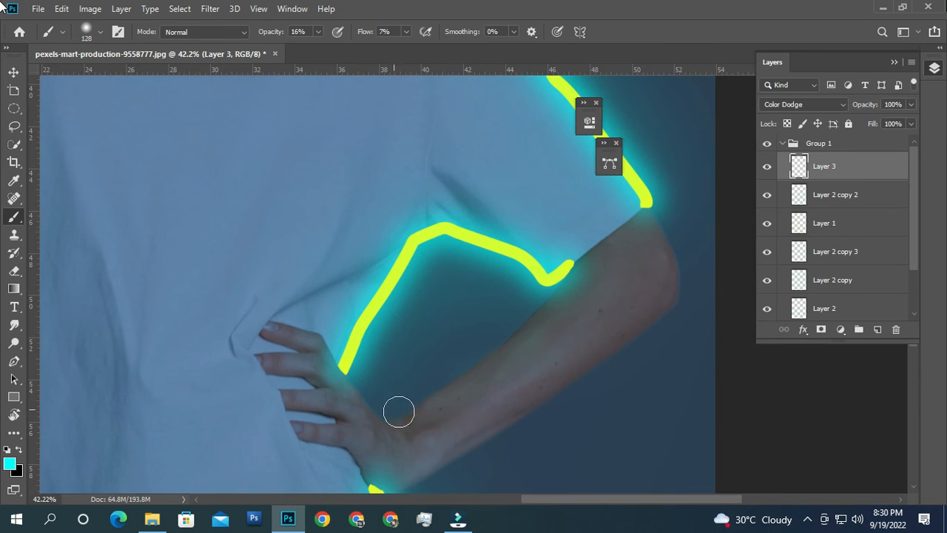
left_click_drag(611, 296, 459, 365)
left_click_drag(222, 462, 359, 325)
left_click_drag(359, 326, 372, 302)
left_click_drag(341, 467, 651, 203)
mouse_move(526, 239)
left_mouse_down()
mouse_move(476, 238)
mouse_move(562, 252)
left_mouse_up()
left_click_drag(433, 253, 529, 258)
Paint broad soft cyan light over the T-shirt and its sleeves next to the neon outline, enlarging the brush to 194 px.
left_click_drag(526, 258, 485, 258)
left_click_drag(511, 309, 494, 246)
left_click_drag(568, 251, 332, 251)
left_click_drag(423, 226, 374, 239)
left_click_drag(128, 249, 248, 271)
left_click_drag(425, 201, 556, 208)
mouse_move(164, 191)
left_mouse_down()
mouse_move(505, 234)
mouse_move(459, 234)
left_mouse_up()
mouse_move(495, 104)
left_mouse_down()
mouse_move(495, 358)
mouse_move(501, 324)
left_mouse_up()
mouse_move(334, 383)
left_mouse_down()
mouse_move(478, 372)
mouse_move(407, 430)
left_mouse_up()
mouse_move(345, 337)
left_mouse_down()
mouse_move(317, 312)
mouse_move(288, 222)
left_mouse_up()
left_click_drag(469, 292, 442, 291)
mouse_move(313, 448)
left_mouse_down()
mouse_move(309, 423)
mouse_move(425, 276)
mouse_move(330, 216)
mouse_move(379, 195)
mouse_move(423, 299)
mouse_move(423, 283)
left_mouse_up()
left_click_drag(326, 203, 328, 296)
left_click_drag(328, 296, 387, 296)
right_click(328, 296, "alt")
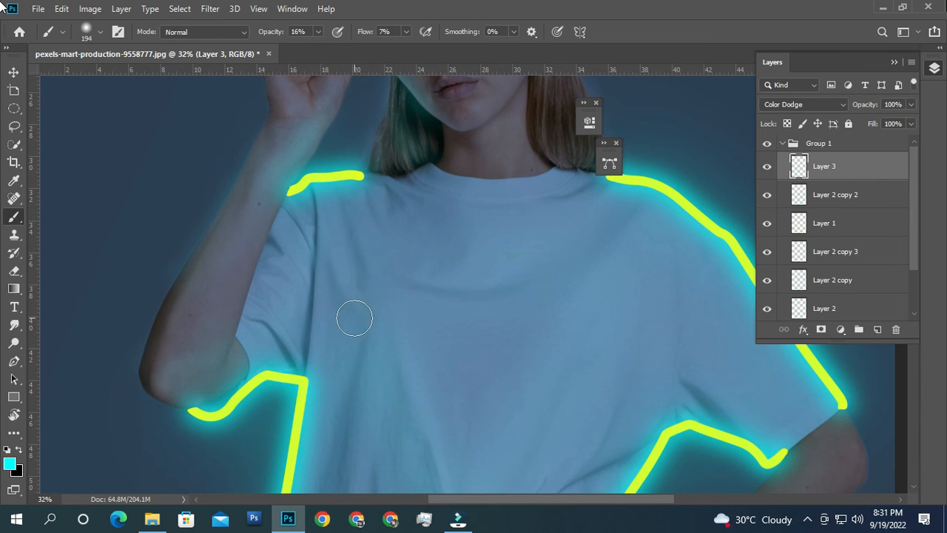
Brush soft cyan light onto the neck and the T-shirt's collar area.
left_click_drag(518, 206, 486, 313)
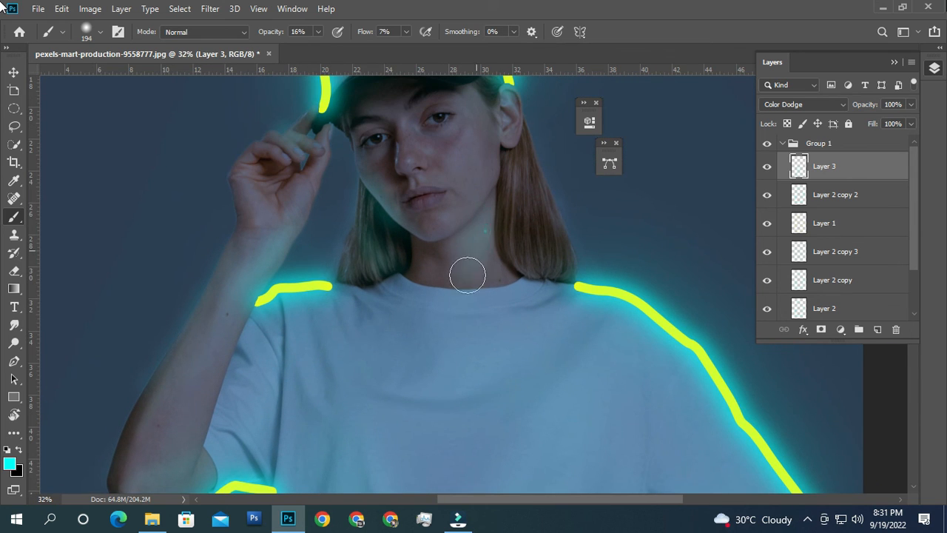
left_click_drag(526, 315, 465, 270)
key("ctrl+0")
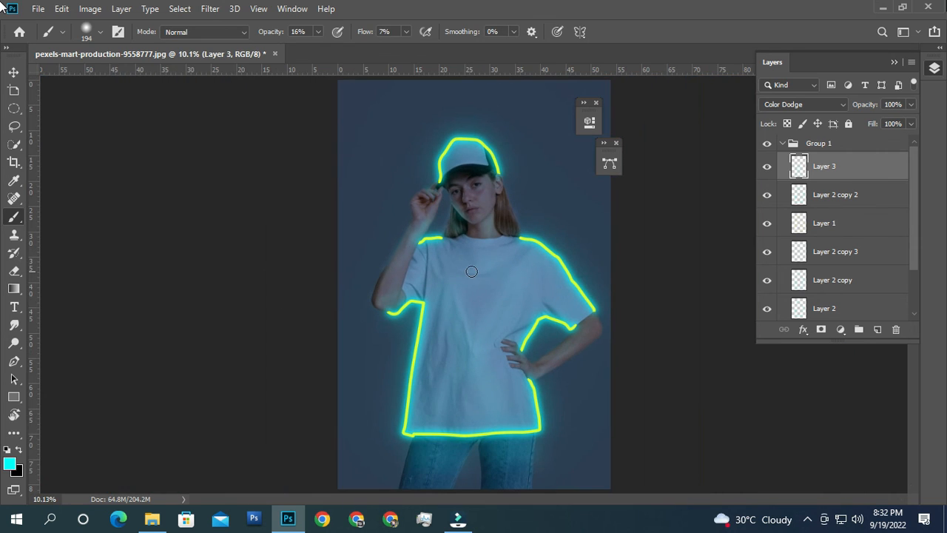